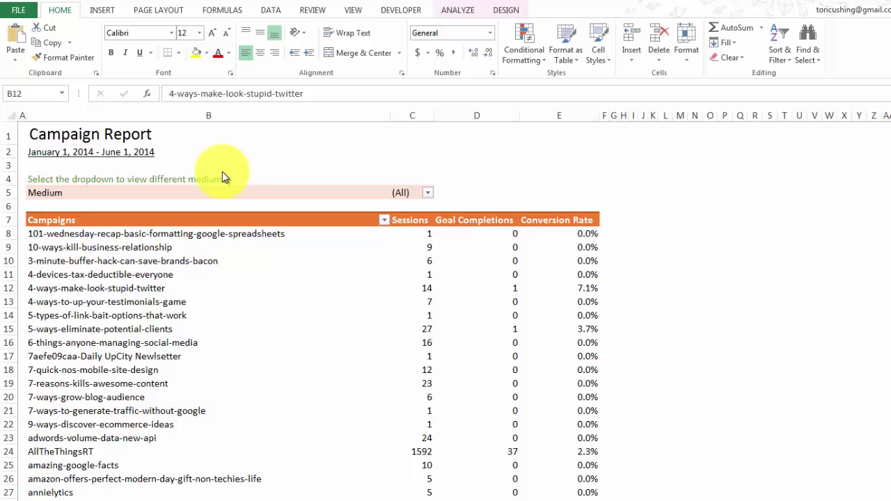
- Look over the finished Campaign Report, including its title, the medium dropdown instruction and the campaign rows
click(152, 180)
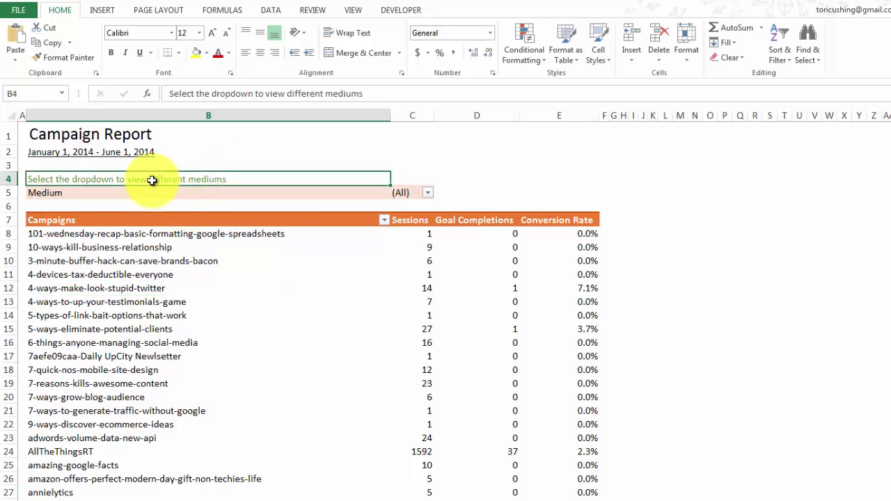
click(136, 134)
scroll(142, 155, down, 1)
scroll(145, 158, up, 1)
click(328, 237)
click(330, 246)
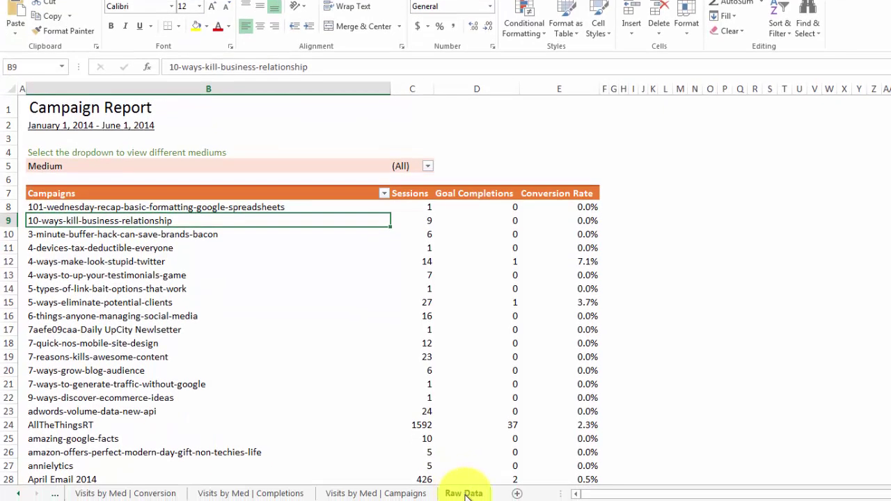
- Open the Raw Data worksheet and go to the header row of its data
click(465, 495)
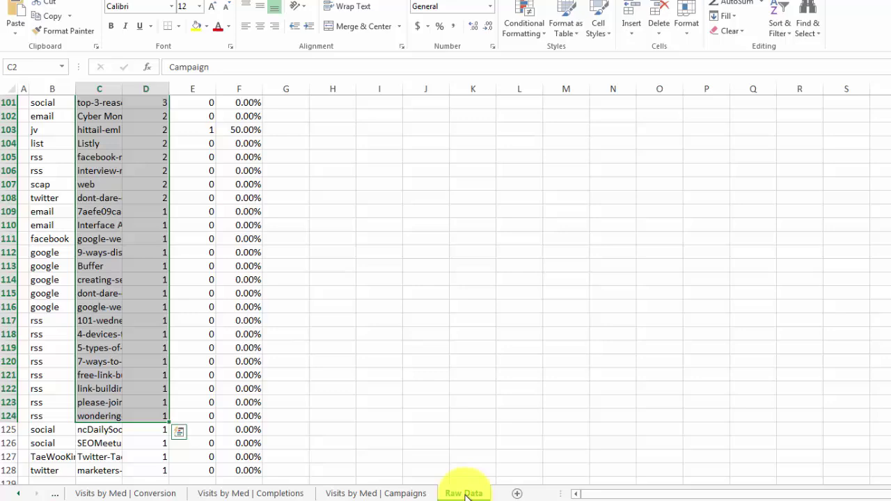
click(169, 380)
scroll(169, 379, up, 20)
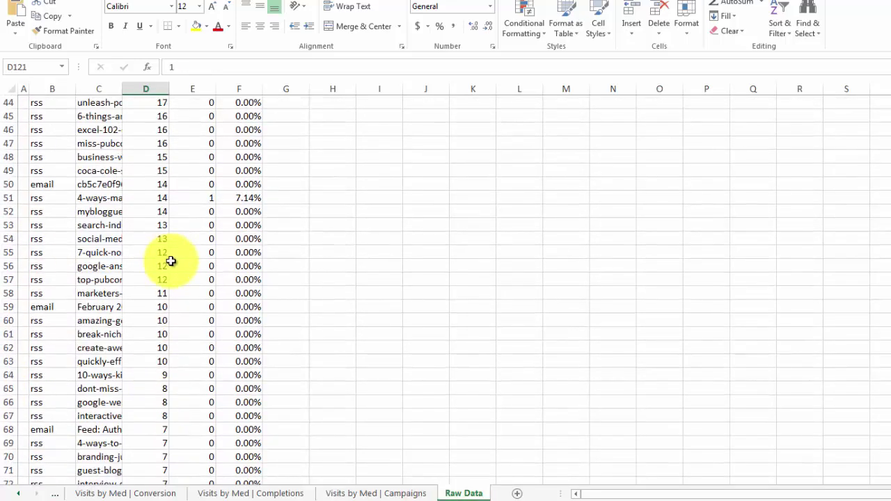
click(170, 262)
scroll(171, 265, up, 9)
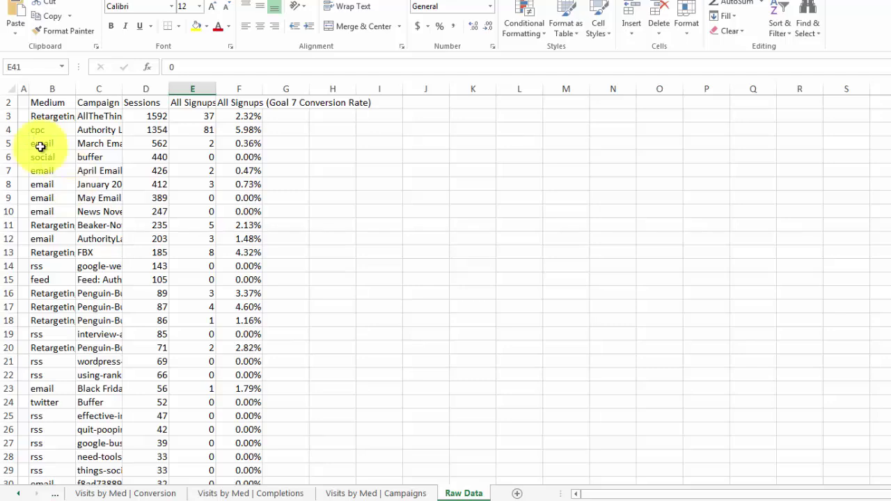
- Select the raw data range B2:F128, from the Medium header to the last row of conversion rates
drag(40, 101, 242, 453)
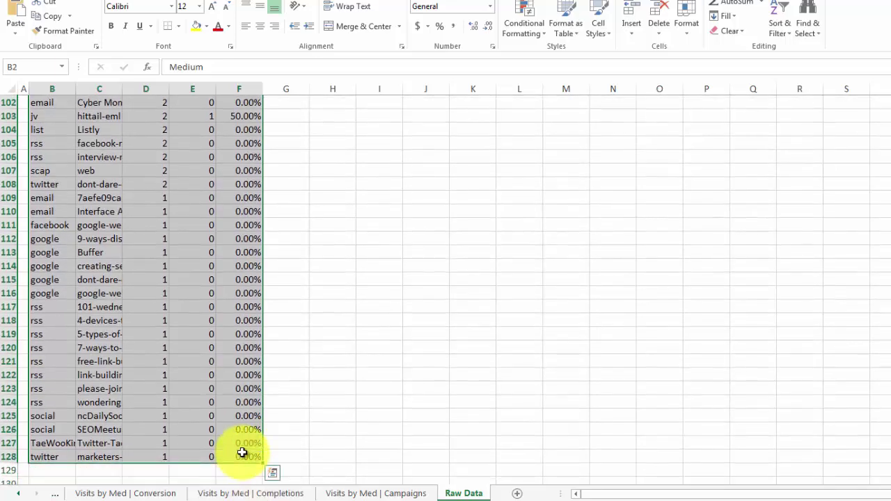
key(shift+BackSpace)
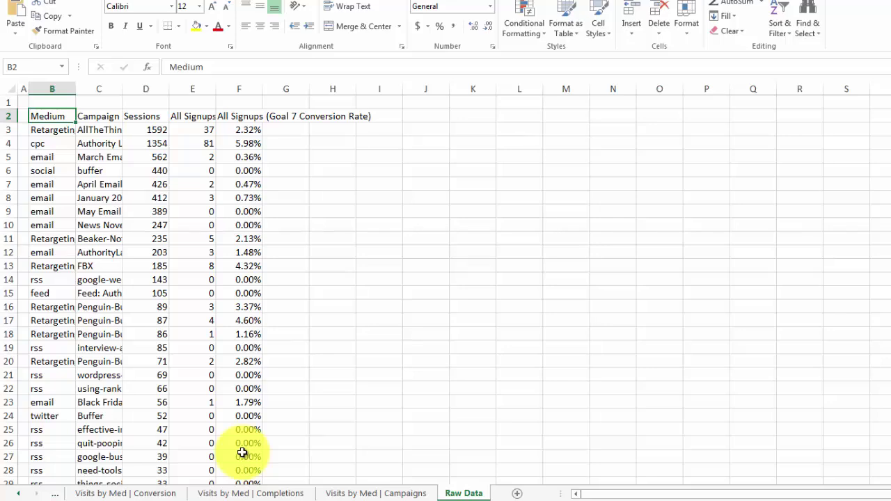
key(shift+Right)
key(shift+Right)
key(shift+Right)
key(shift+Right)
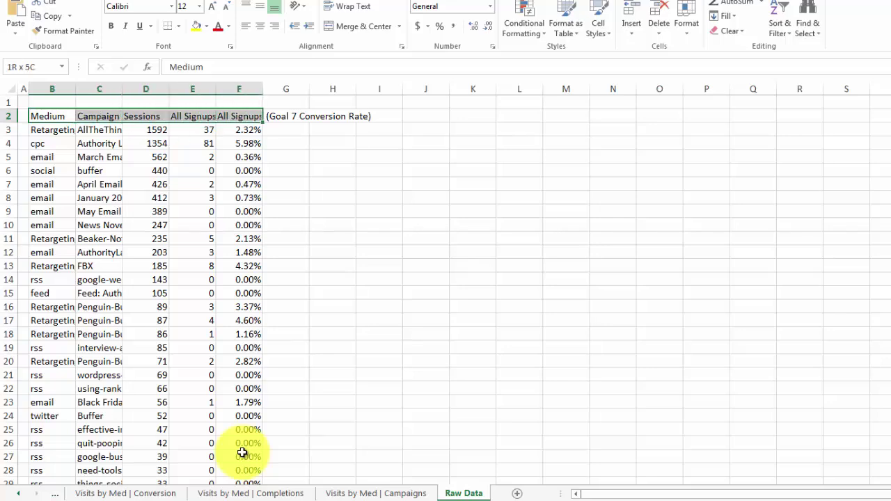
key(ctrl+shift+Down)
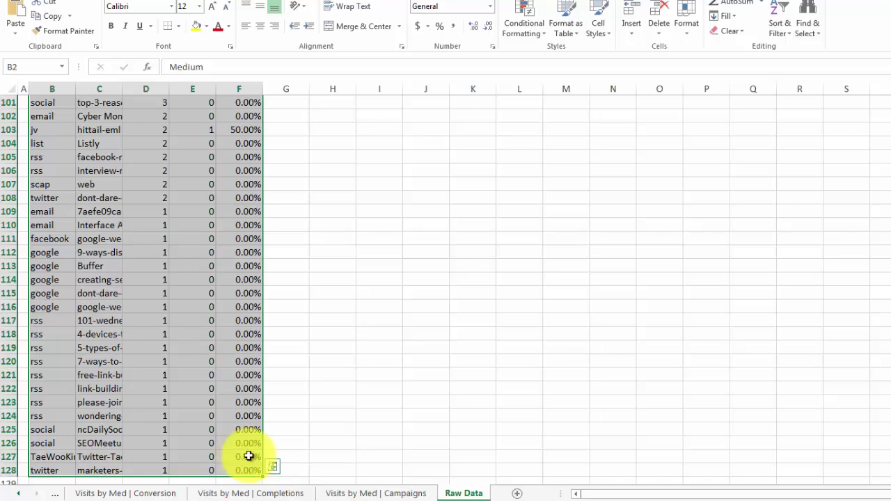
- Select the whole raw data block and create a PivotTable from 'Raw Data'!$B$2:$F$128 on a new worksheet
click(218, 307)
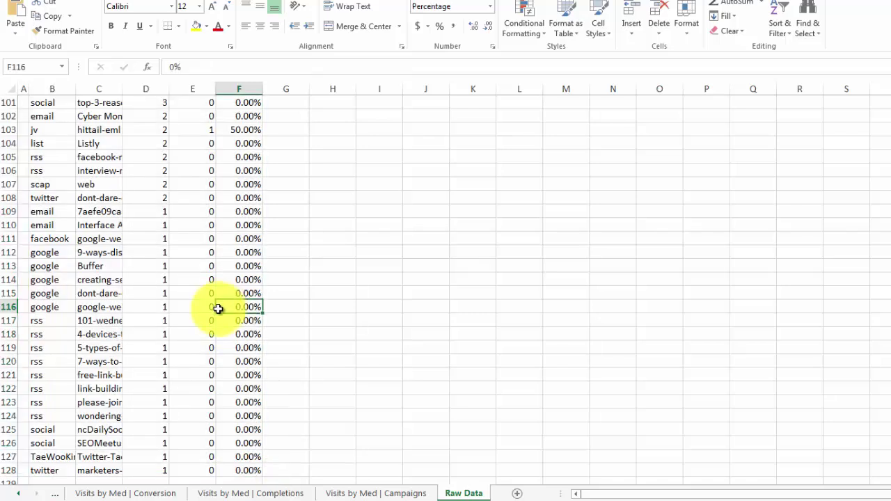
key(ctrl+a)
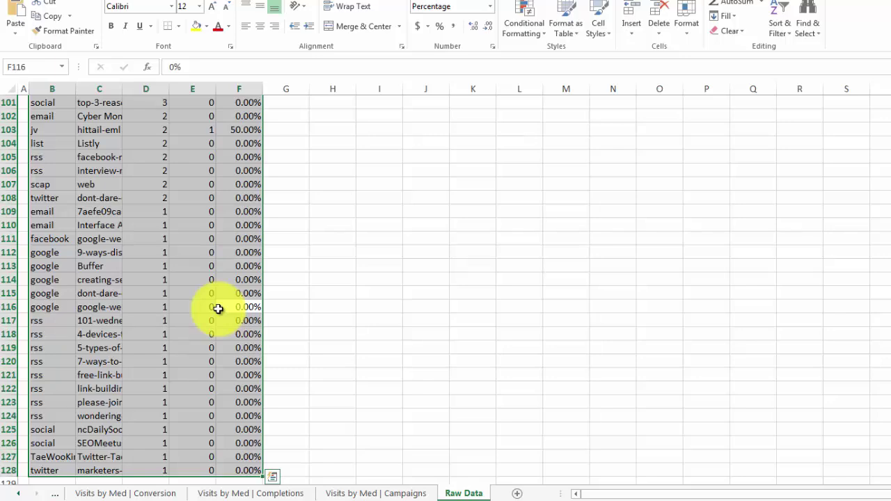
scroll(261, 277, up, 20)
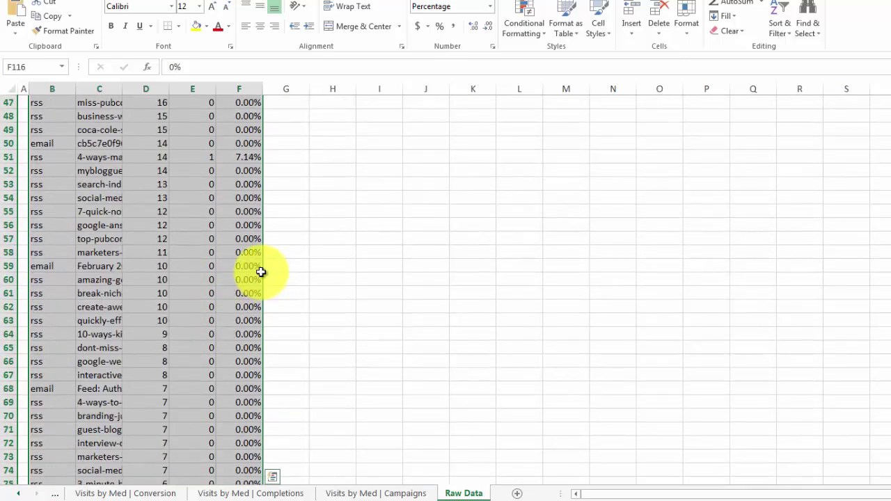
scroll(261, 272, up, 6)
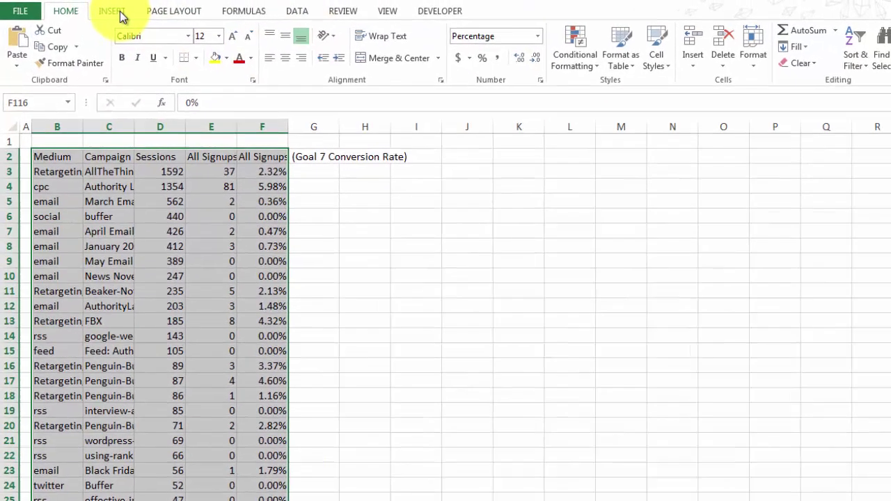
click(104, 11)
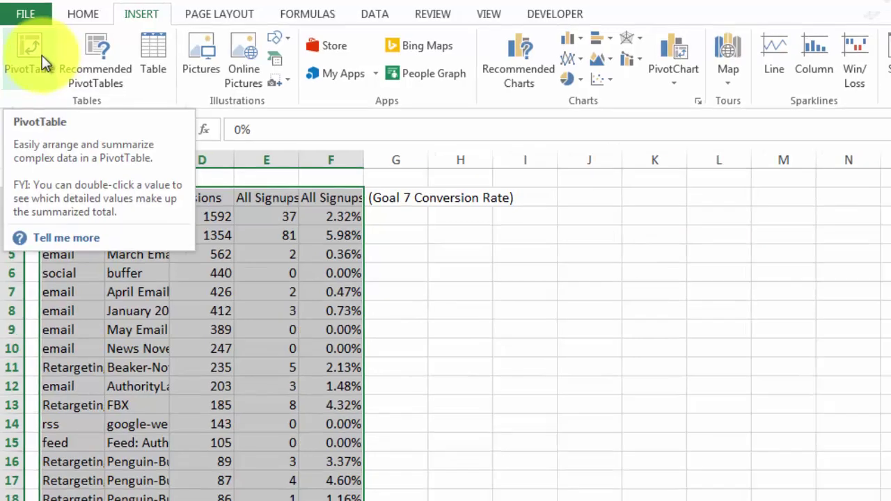
click(42, 56)
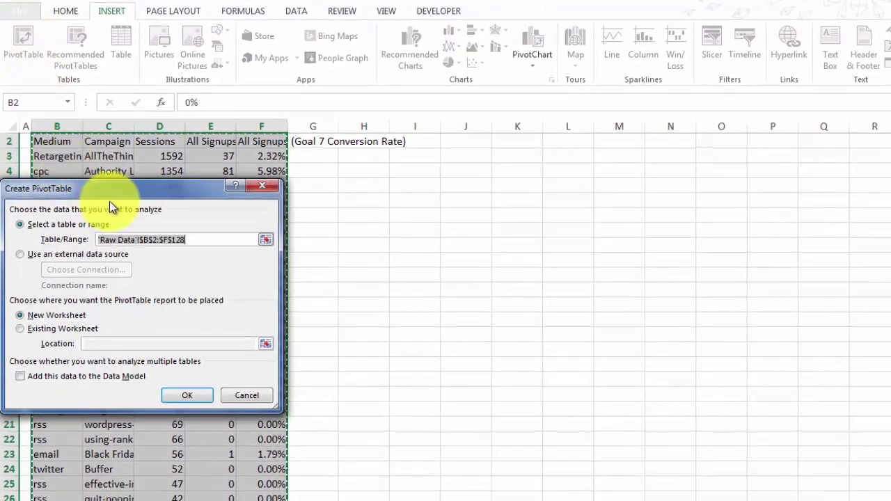
drag(130, 189, 563, 179)
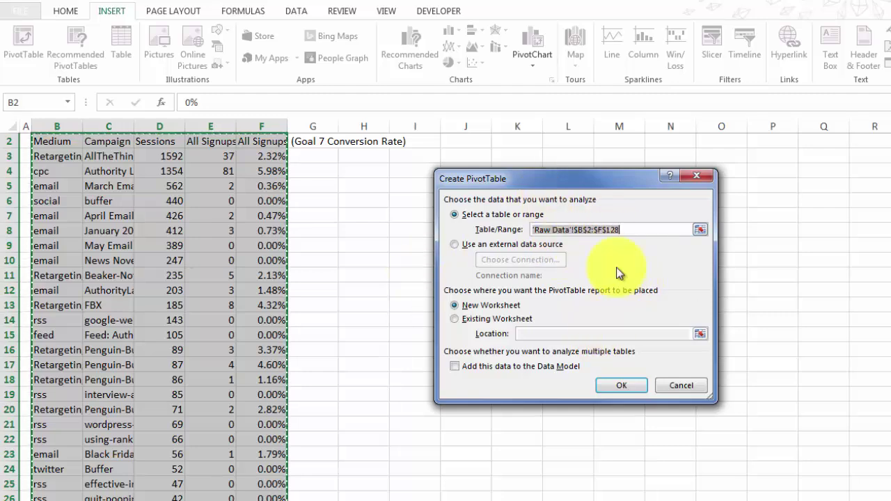
click(624, 384)
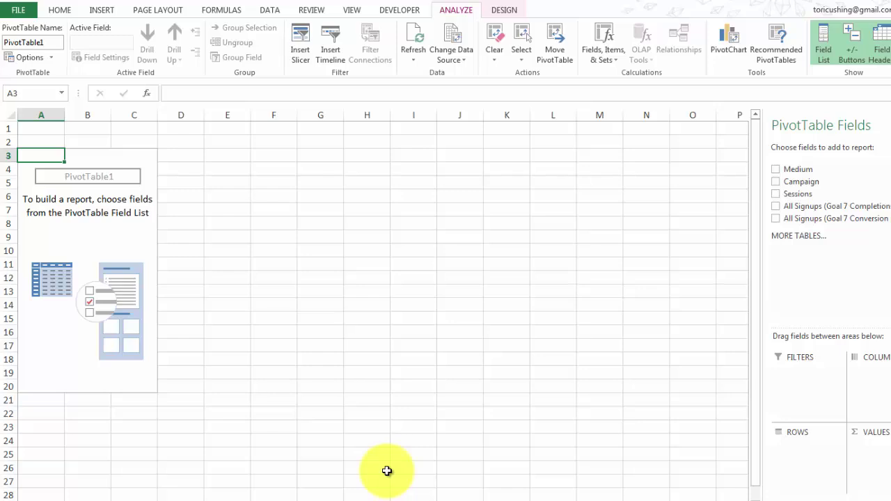
drag(97, 158, 135, 169)
click(50, 151)
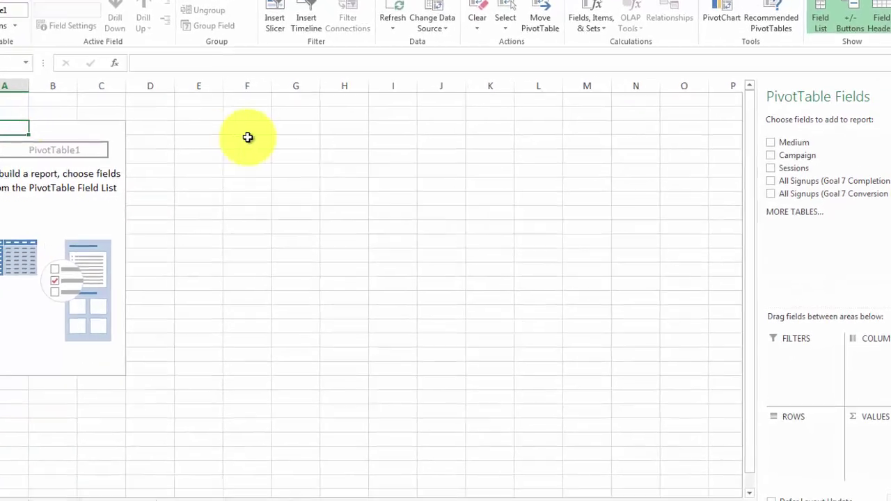
click(4, 194)
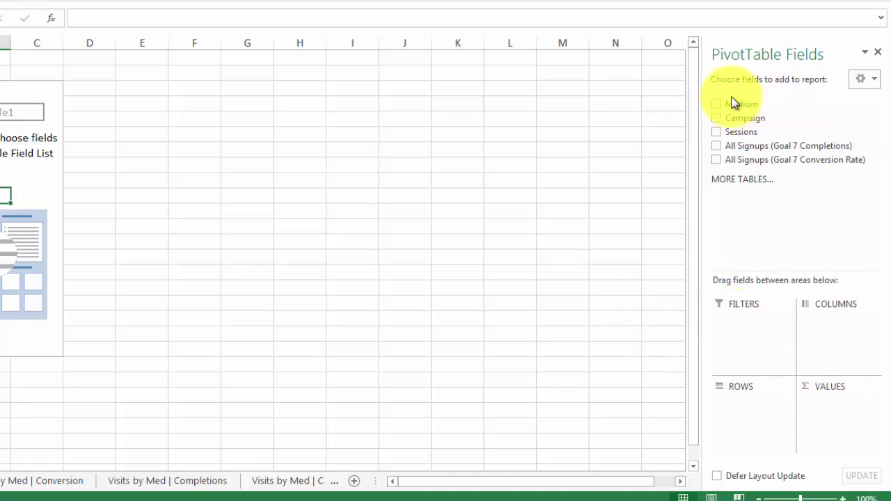
- Add the Medium field to the PivotTable and place it as a report filter
click(716, 105)
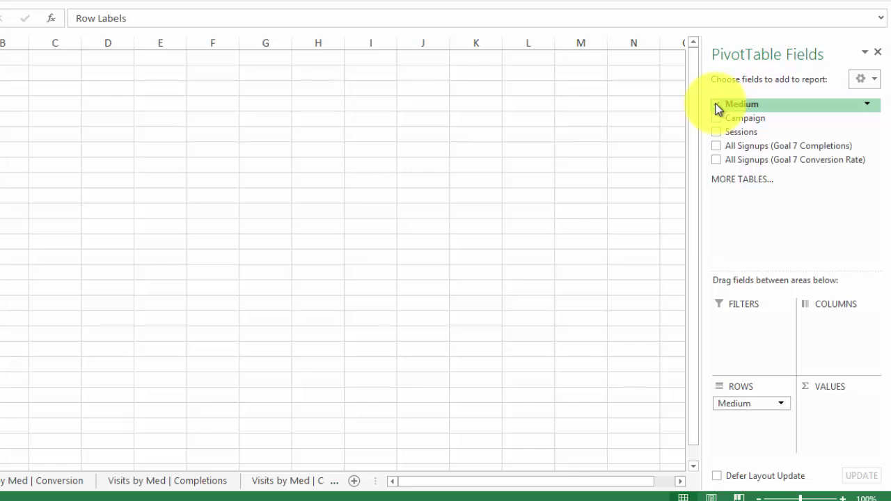
drag(737, 403, 740, 337)
drag(740, 104, 733, 151)
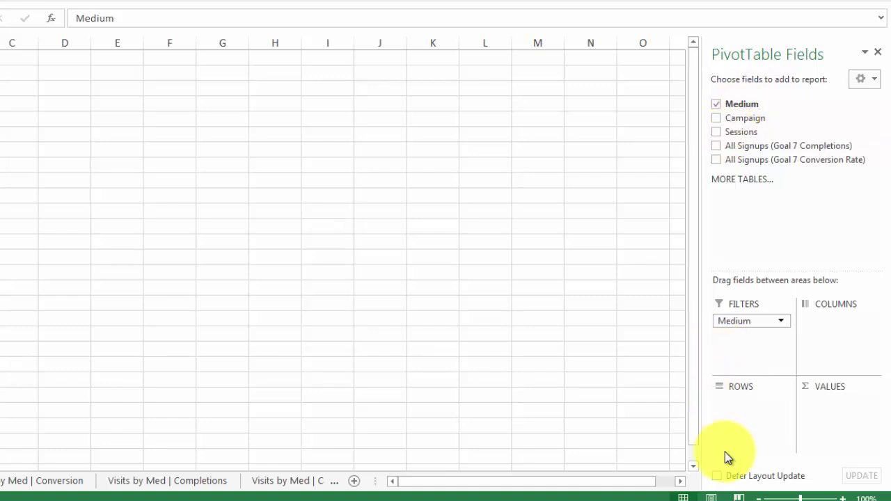
- Add the Campaign field to the PivotTable rows and look through the listed campaigns
drag(736, 118, 746, 407)
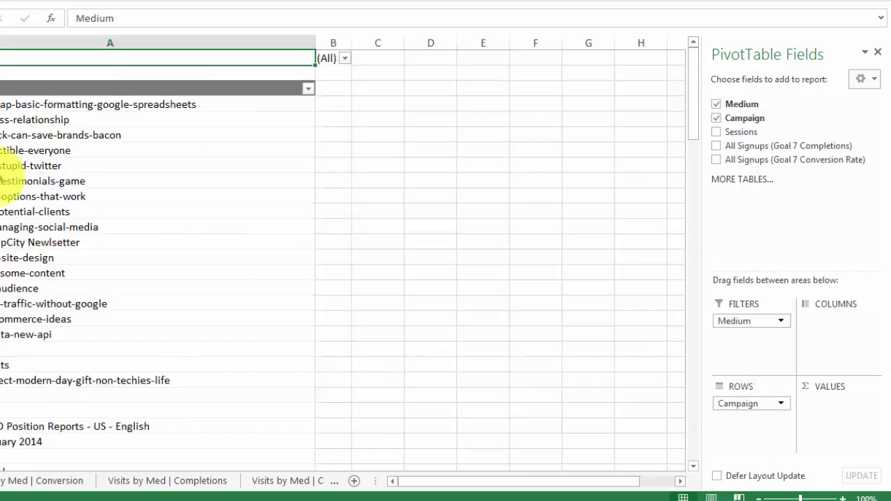
scroll(66, 160, down, 6)
scroll(67, 167, down, 2)
scroll(67, 169, up, 2)
scroll(67, 170, up, 7)
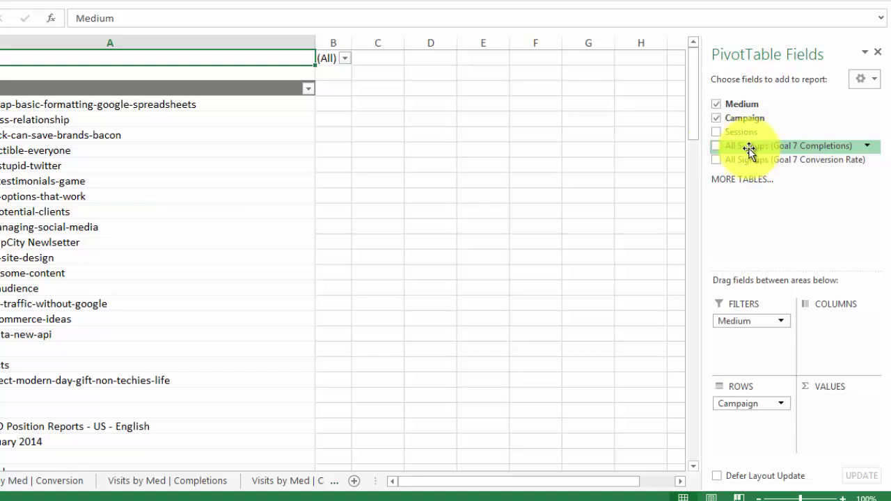
- Add All Signups (Goal 7 Completions) and All Signups (Goal 7 Conversion Rate) as PivotTable values
drag(722, 151, 846, 418)
drag(717, 172, 821, 442)
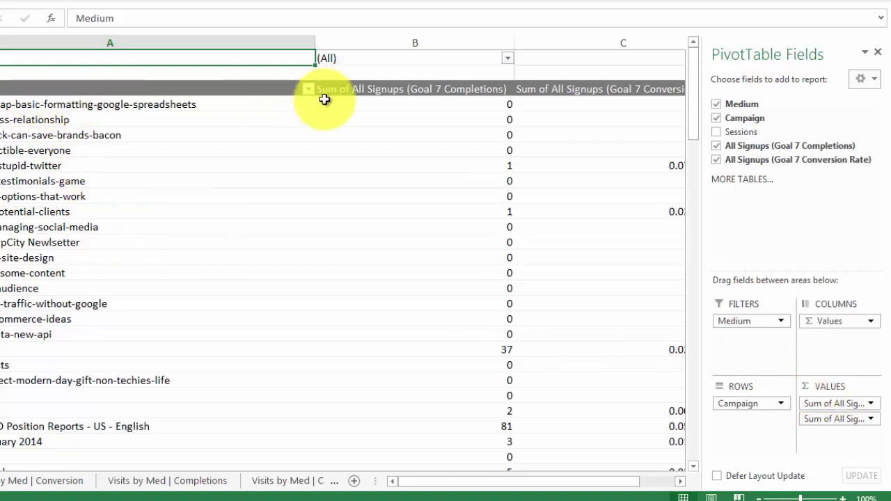
click(131, 145)
drag(449, 149, 220, 148)
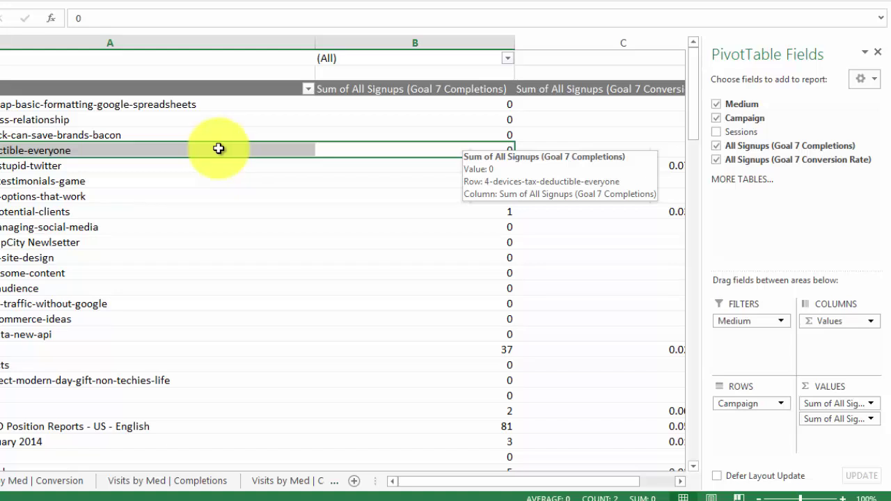
drag(599, 150, 235, 153)
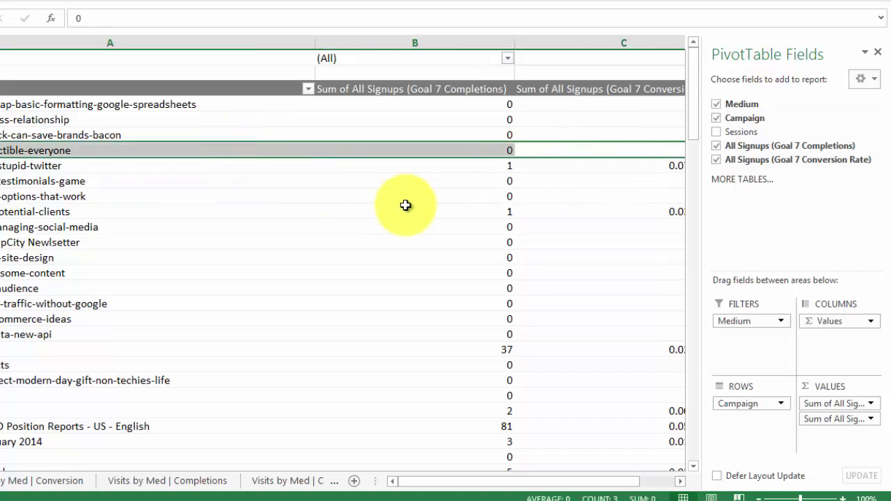
click(405, 209)
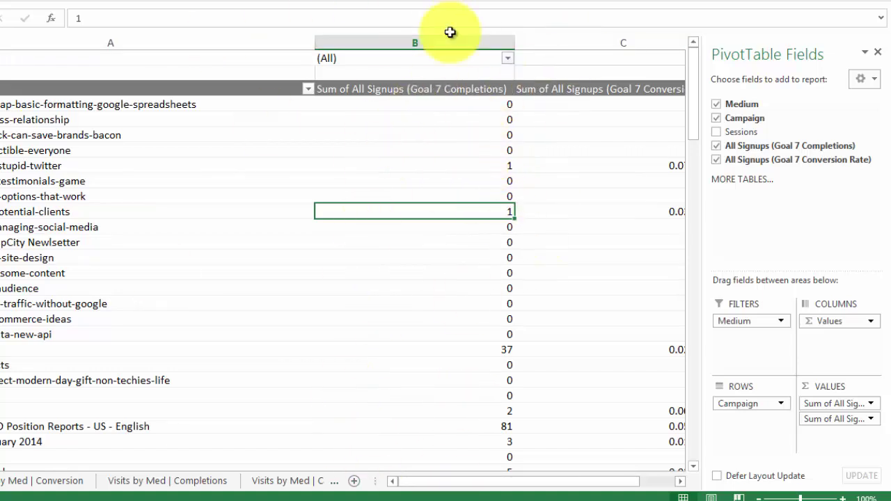
- Narrow the Goal 7 Completions column and the campaign labels column of the PivotTable
mouse_move(689, 106)
mouse_down()
mouse_move(692, 134)
mouse_move(699, 93)
mouse_up()
drag(520, 48, 490, 46)
click(478, 44)
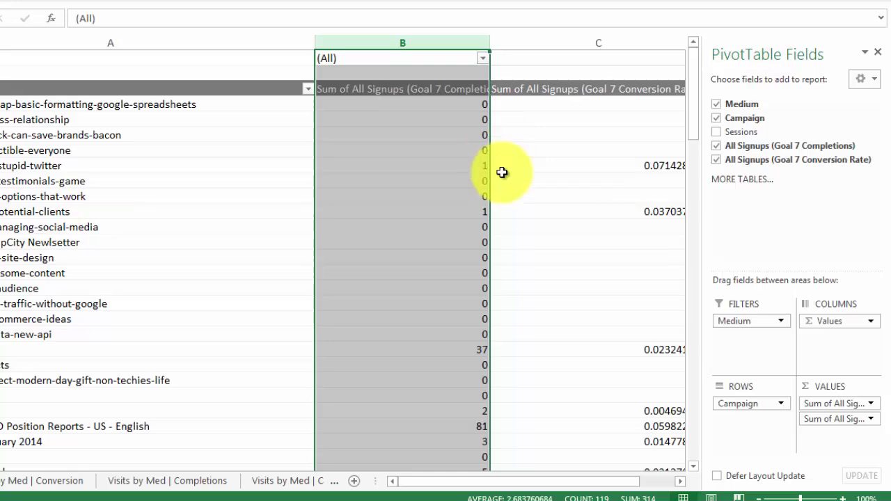
click(503, 227)
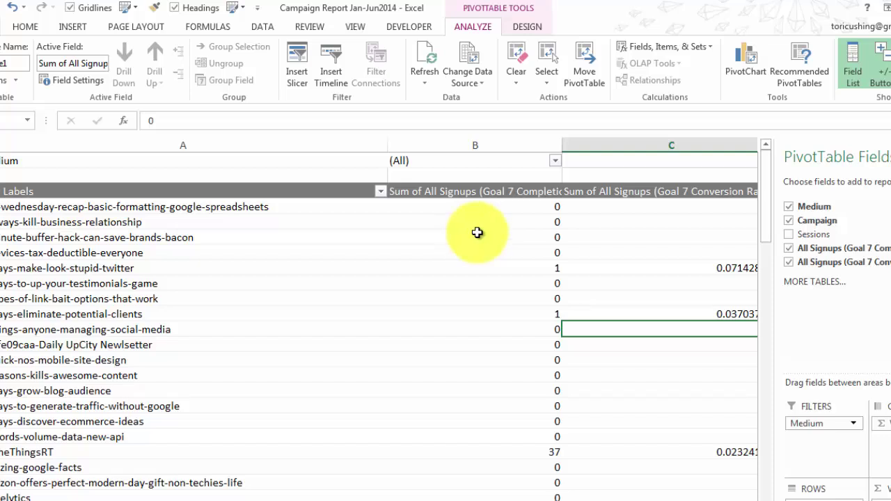
drag(561, 146, 527, 146)
drag(388, 145, 314, 146)
- Apply the orange PivotTable style and hide the worksheet's gridlines
click(529, 26)
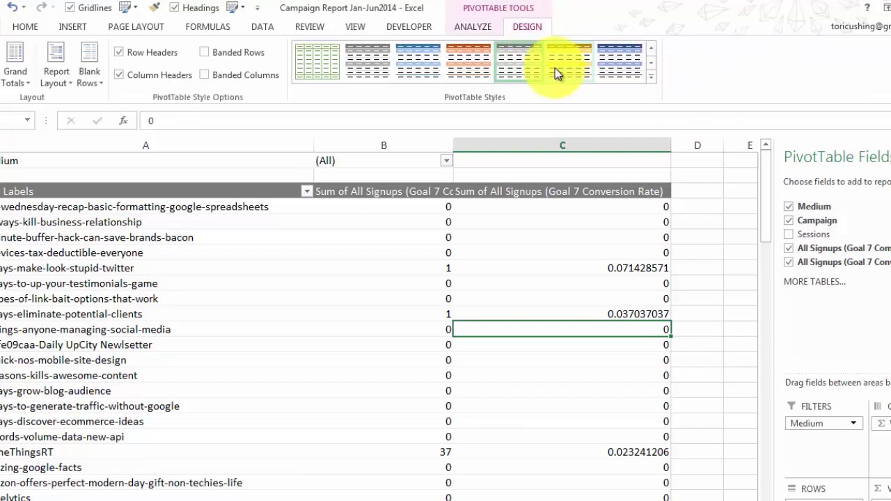
click(476, 78)
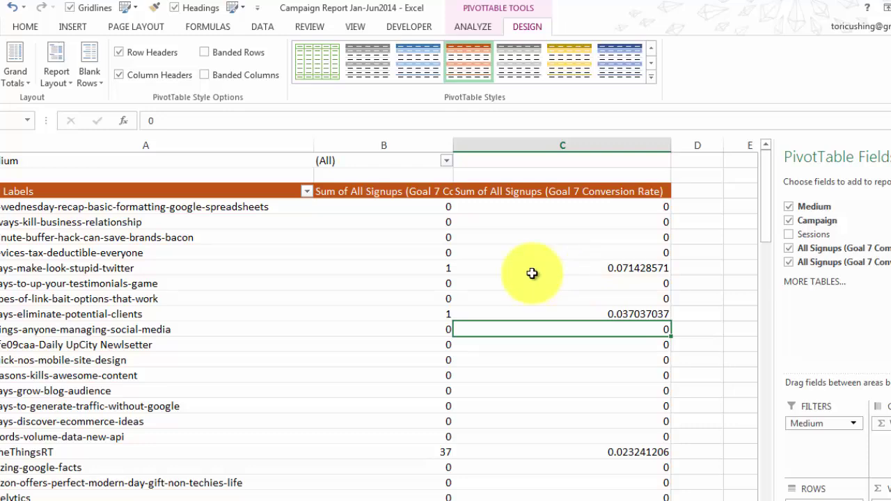
click(356, 27)
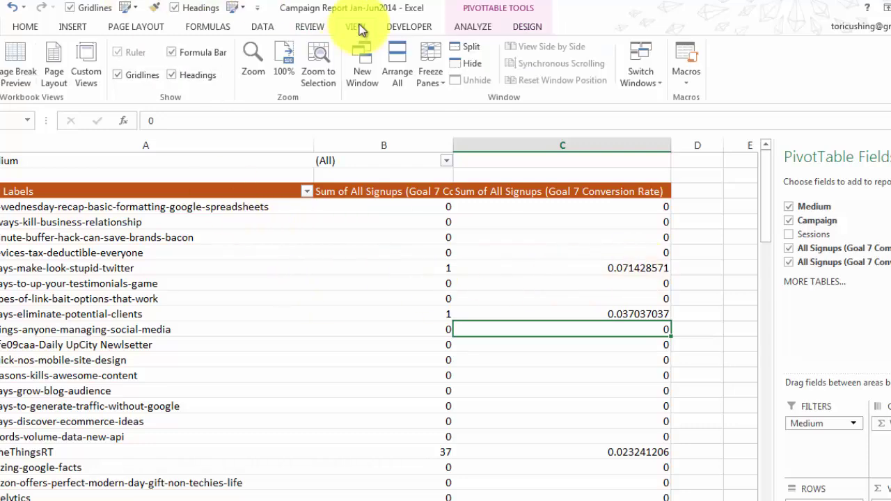
click(143, 76)
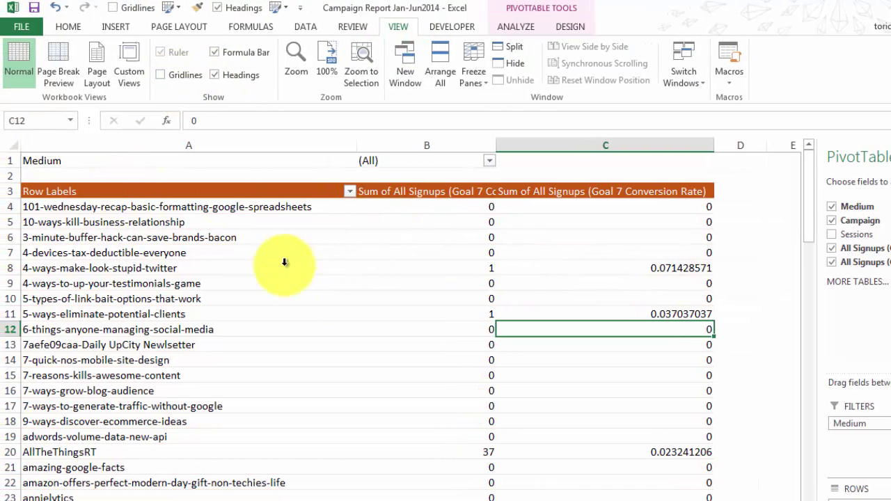
- Insert five blank rows above the PivotTable's Medium filter
drag(13, 161, 18, 214)
right_click(18, 214)
click(54, 318)
- Insert a blank column before the campaign labels and narrow it to a thin margin
right_click(49, 144)
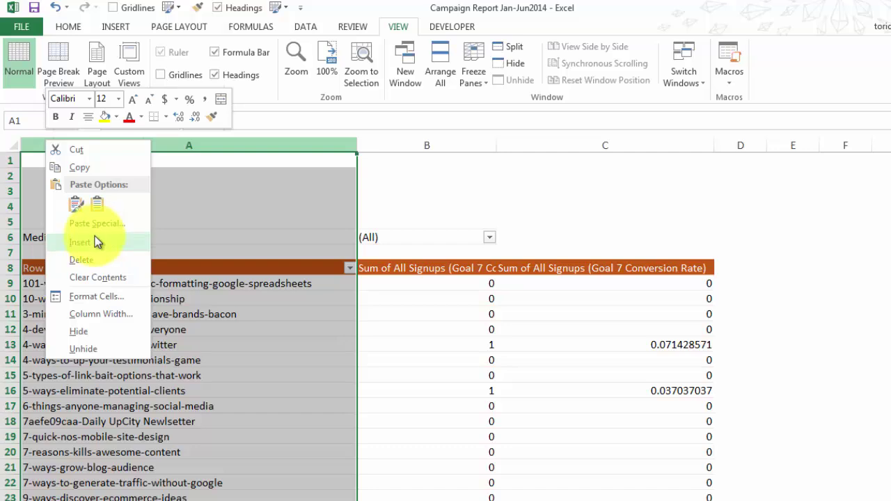
key(Escape)
drag(70, 148, 28, 151)
click(328, 344)
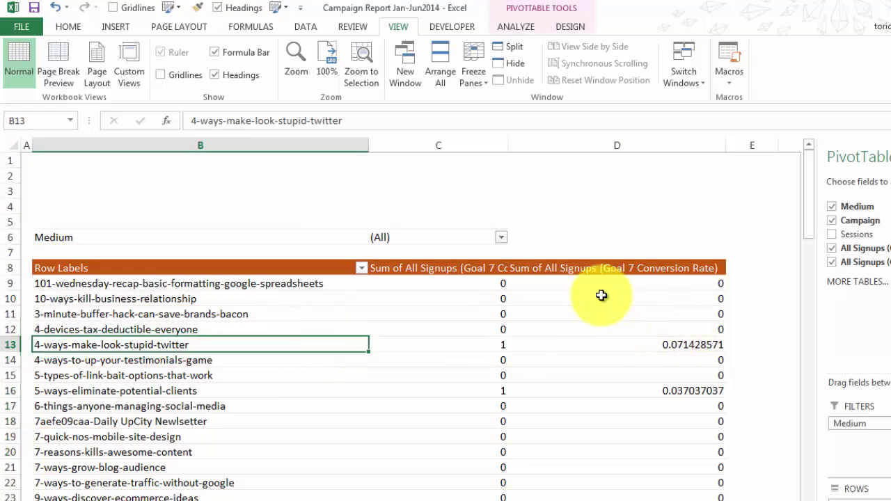
- Narrow the Goal 7 Conversion Rate column of the PivotTable
drag(726, 151, 658, 160)
click(601, 273)
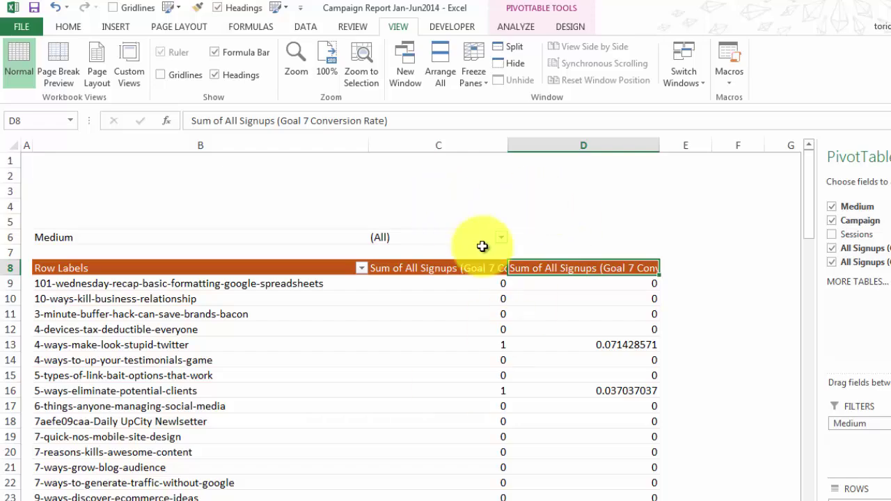
- Check the source header of the Goal 7 Completions column on the Raw Data sheet, and return to the PivotTable on Sheet1
key(ctrl+Page_Down)
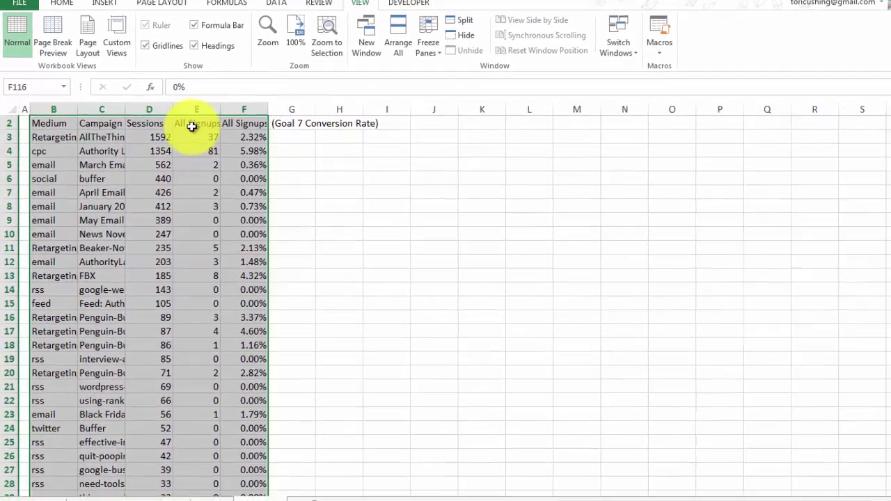
click(233, 158)
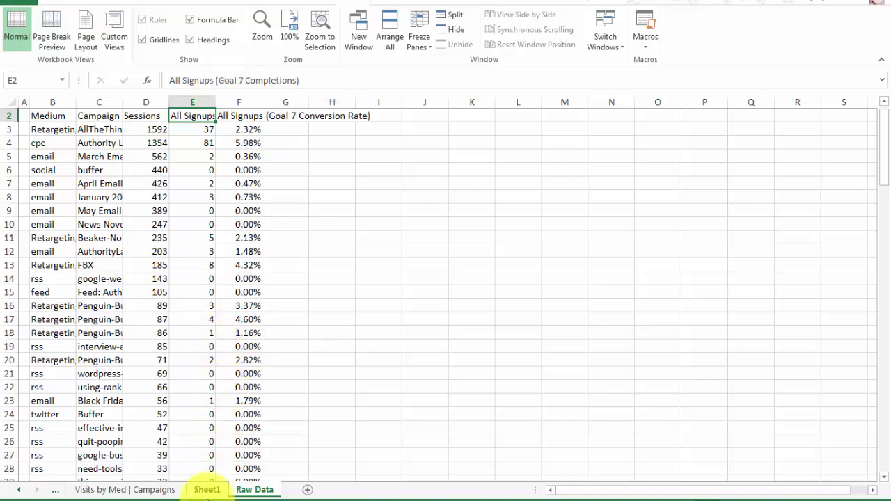
click(207, 490)
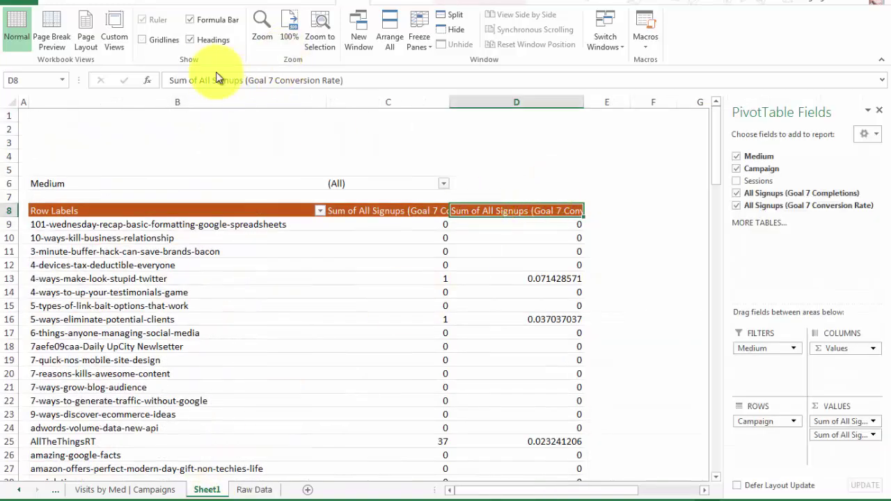
- Remove "Sum of" from the conversion rate header, leaving "All Signups (Goal 7 Conversion Rate)" with a trailing space
drag(196, 78, 144, 78)
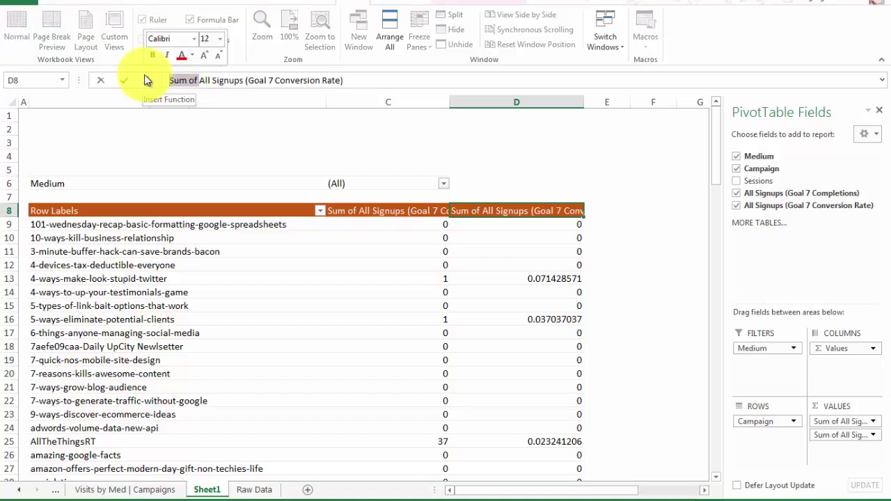
key(BackSpace)
key(Return)
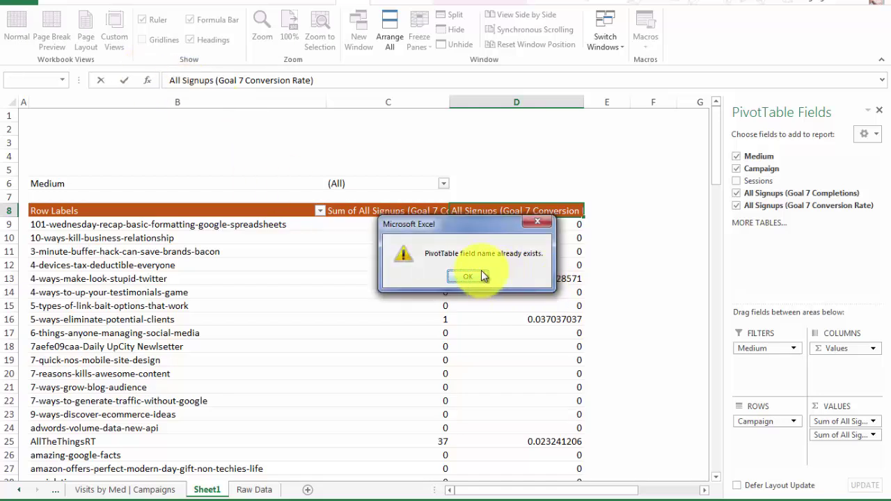
click(458, 278)
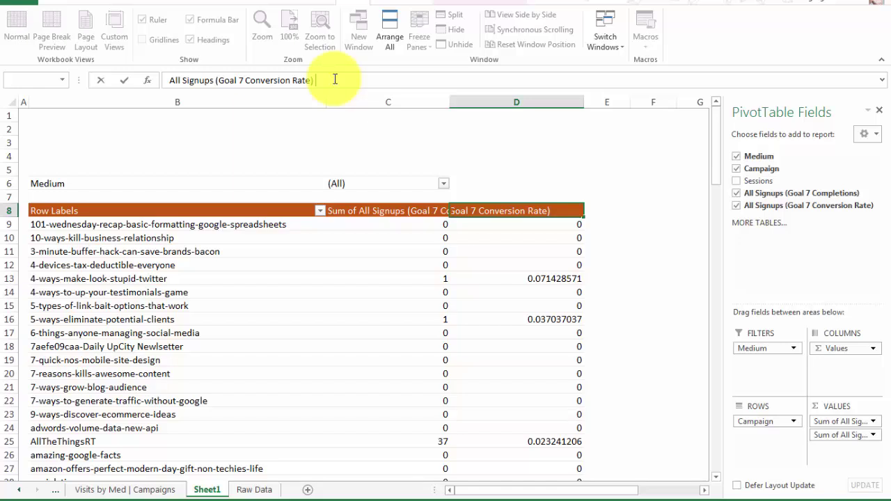
key(Return)
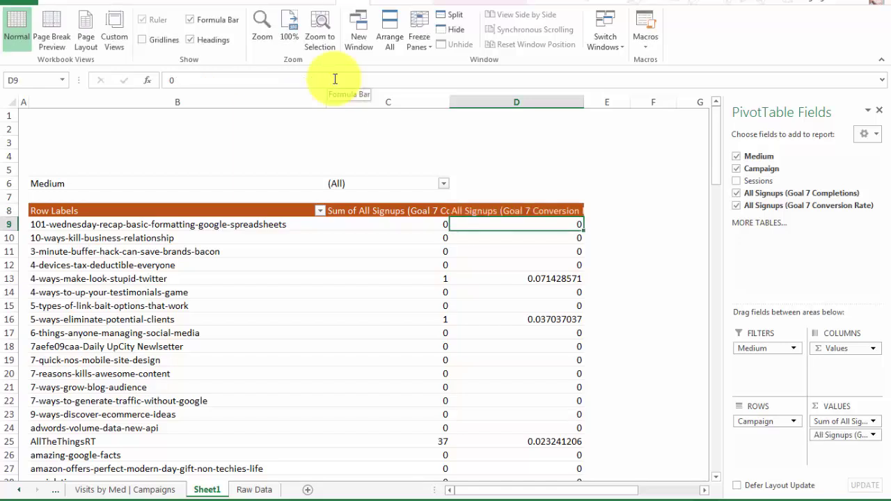
- Shorten the PivotTable's conversion rate header in D8 to "Conversion Rate"
key(Up)
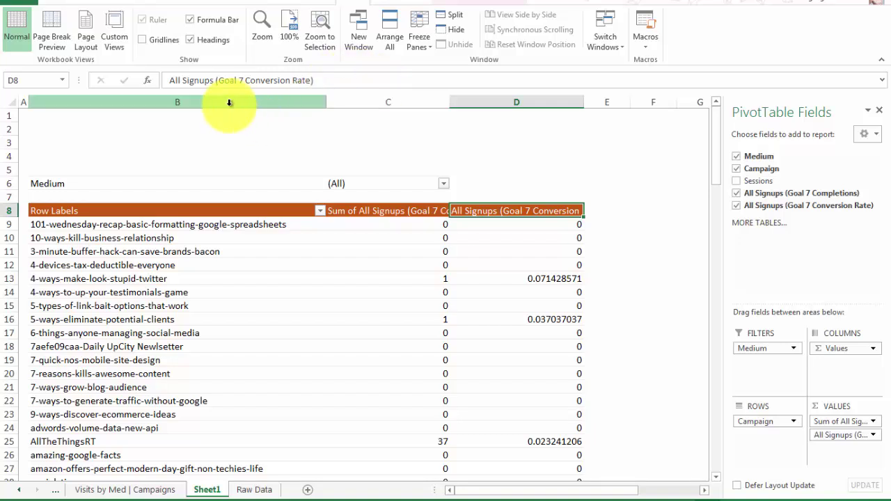
drag(247, 80, 143, 71)
key(BackSpace)
click(272, 85)
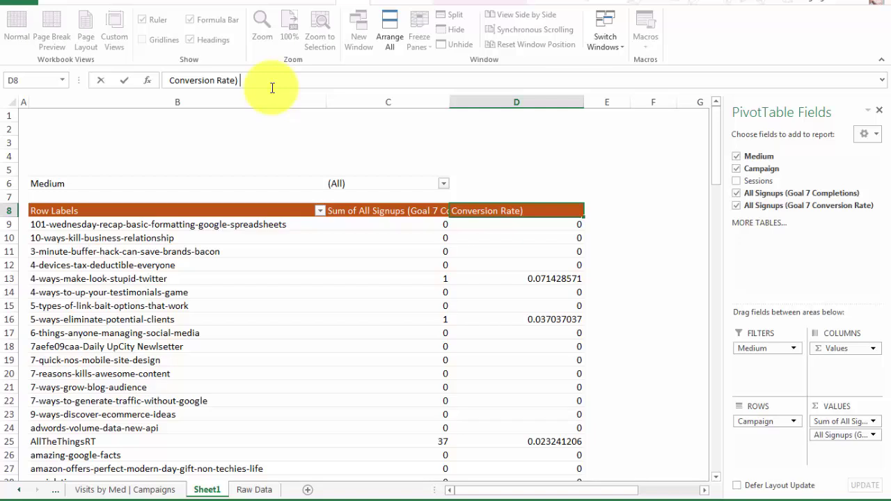
key(Return)
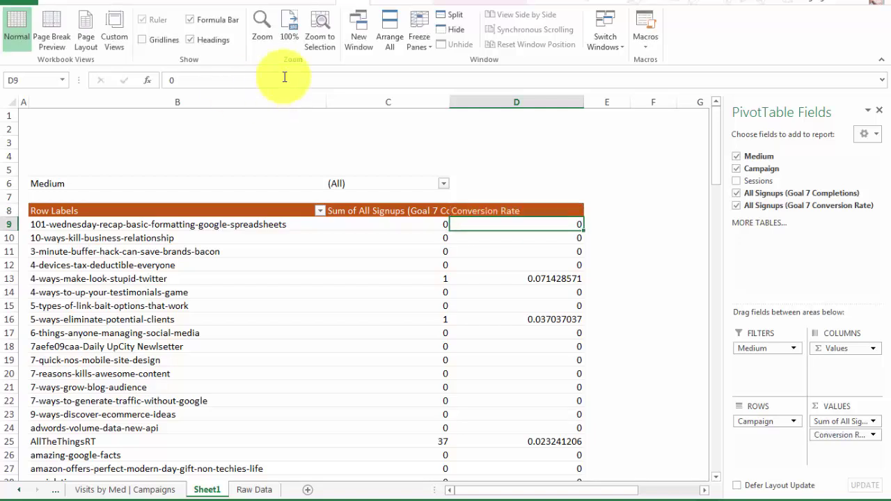
- Shorten the PivotTable's Goal 7 Completions header in C8 to "Completions"
click(376, 213)
drag(274, 80, 169, 75)
key(BackSpace)
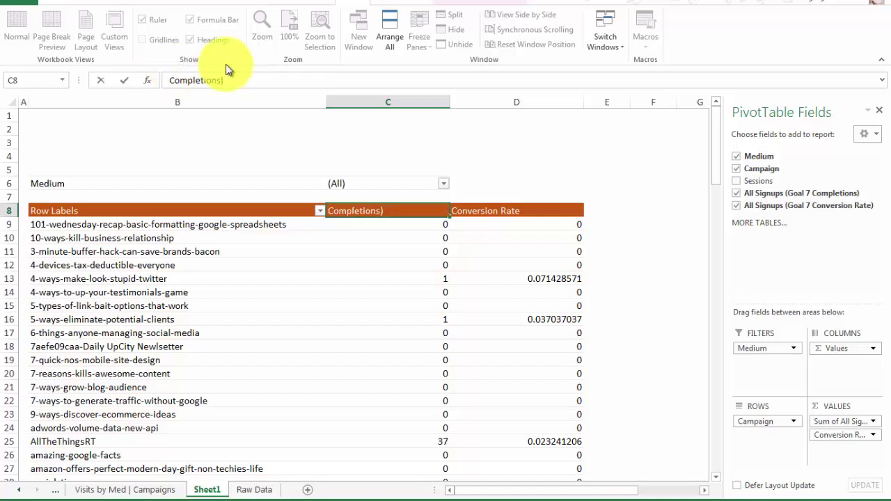
click(238, 82)
key(BackSpace)
key(Return)
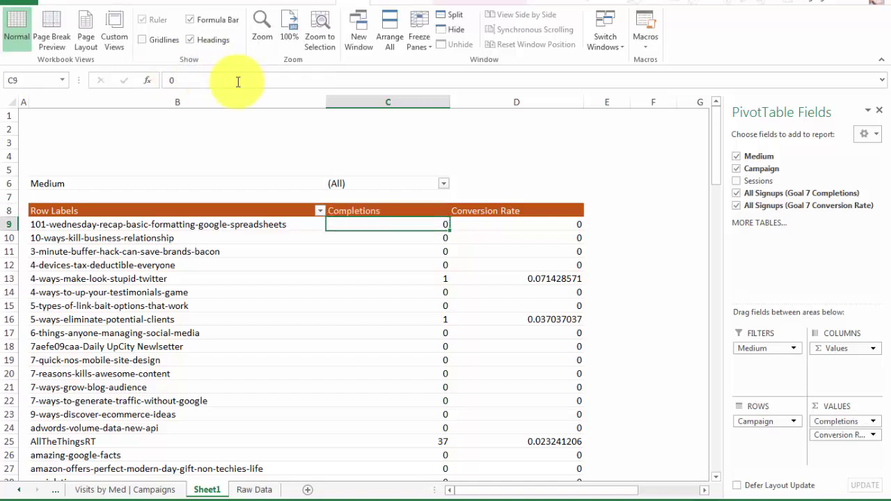
- Rename the PivotTable's Row Labels header in B8 as "Campaign"
click(158, 207)
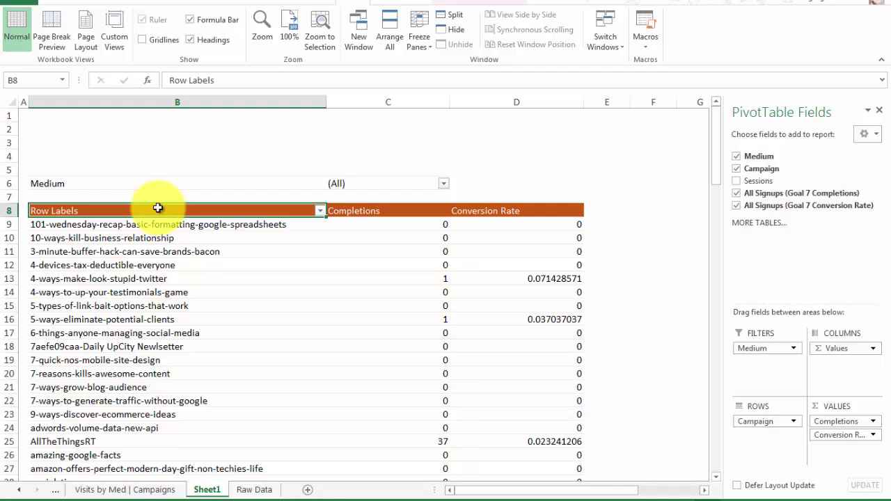
text(Campaign)
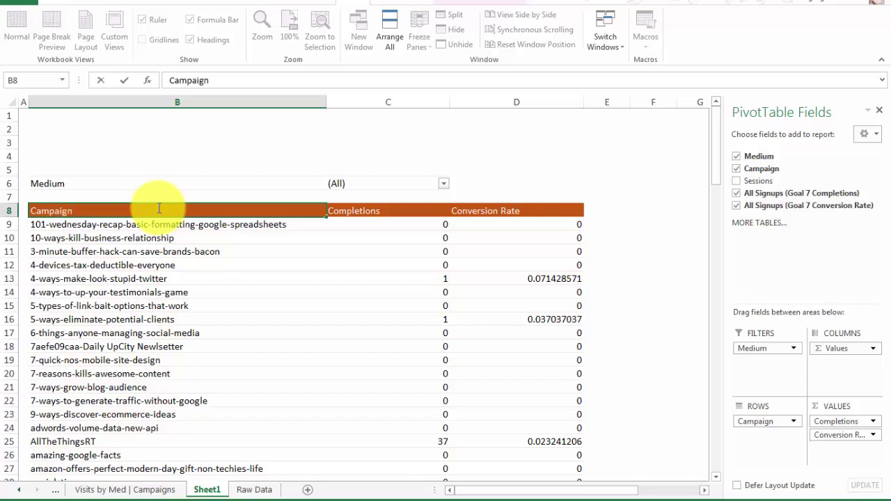
key(Return)
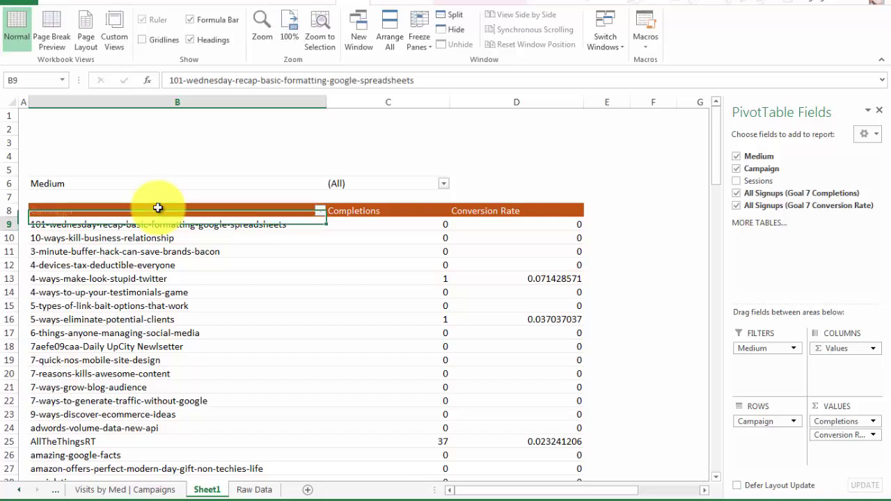
click(158, 208)
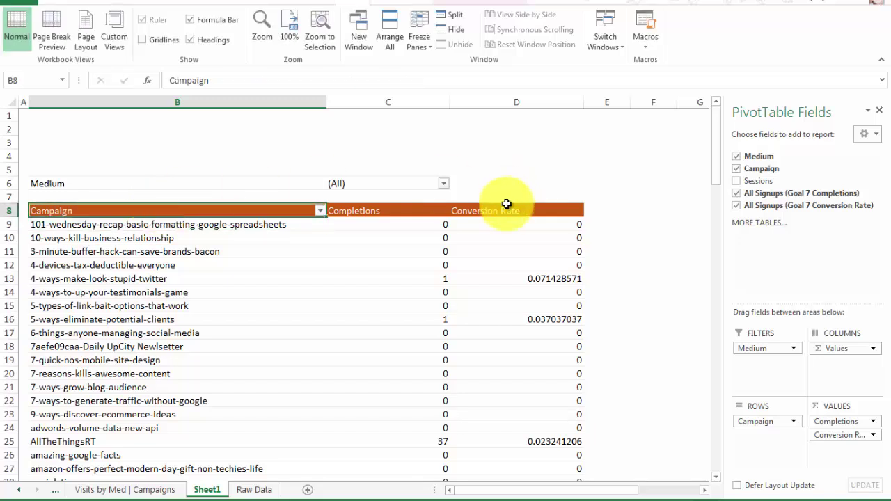
- Change the PivotTable style to the orange one in the second row of the Medium group
click(478, 277)
scroll(478, 277, down, 4)
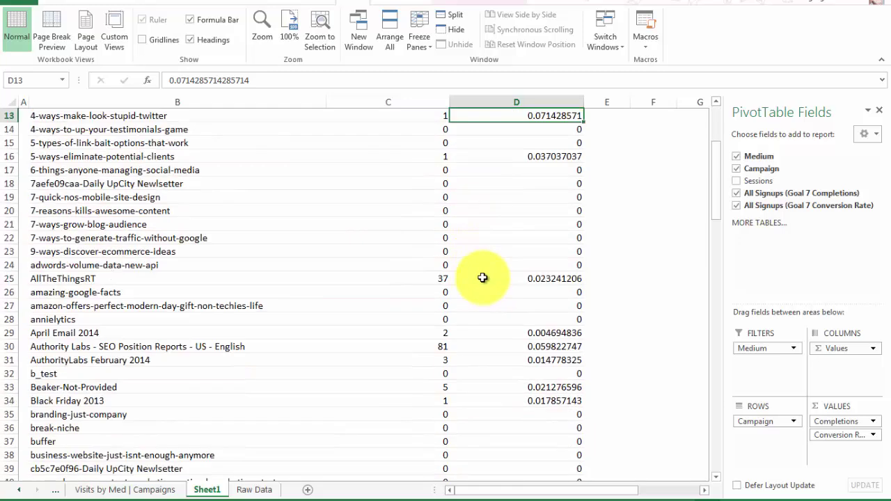
scroll(492, 348, down, 2)
scroll(492, 410, up, 6)
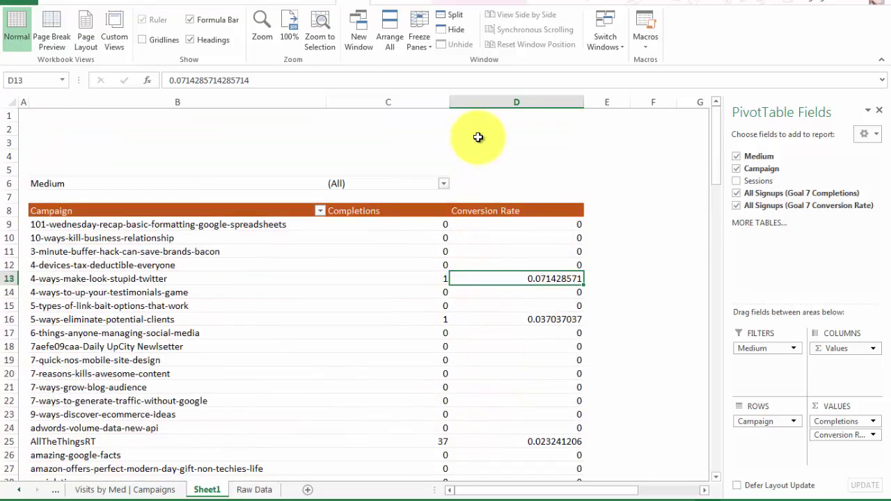
click(508, 2)
click(613, 42)
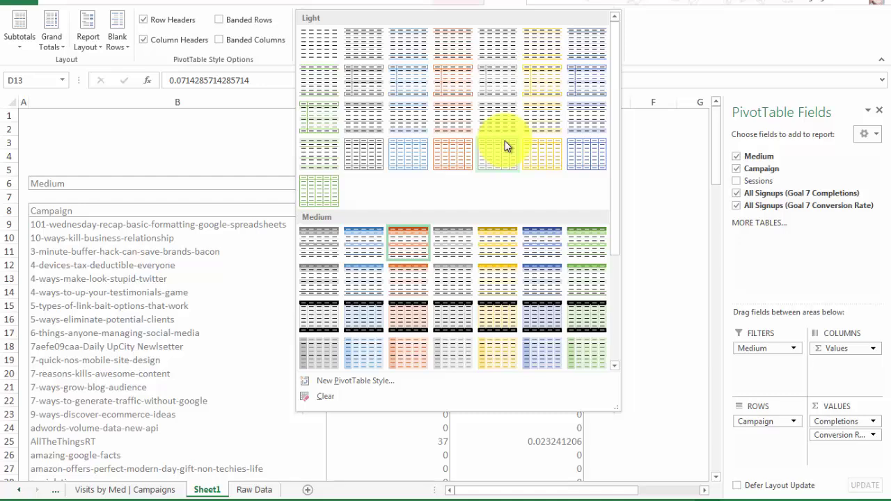
click(402, 266)
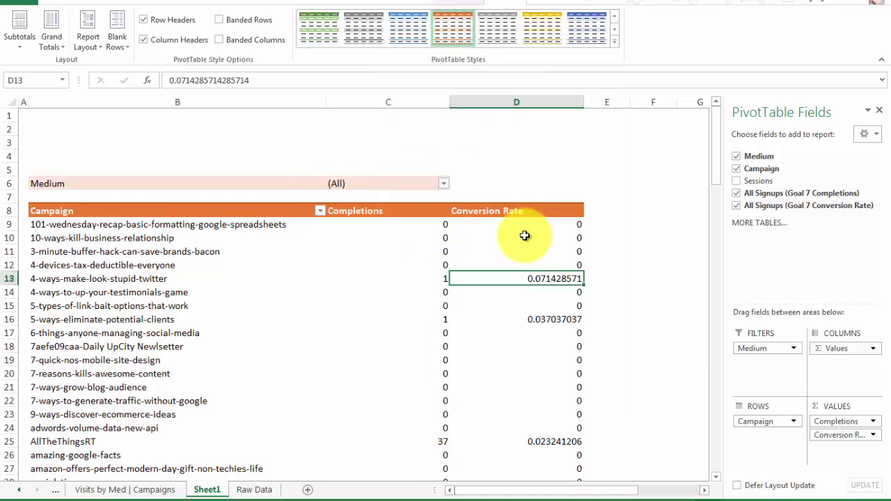
click(530, 237)
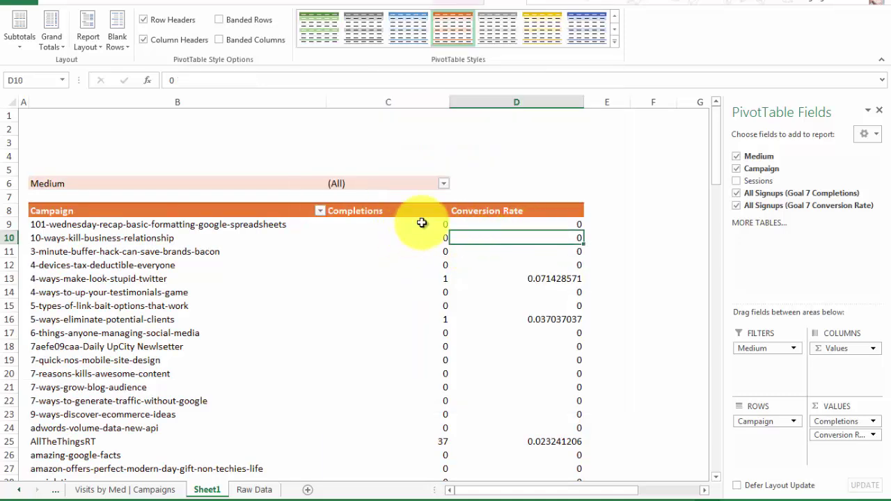
- Filter the PivotTable by medium to show only the email campaigns
click(444, 184)
click(314, 223)
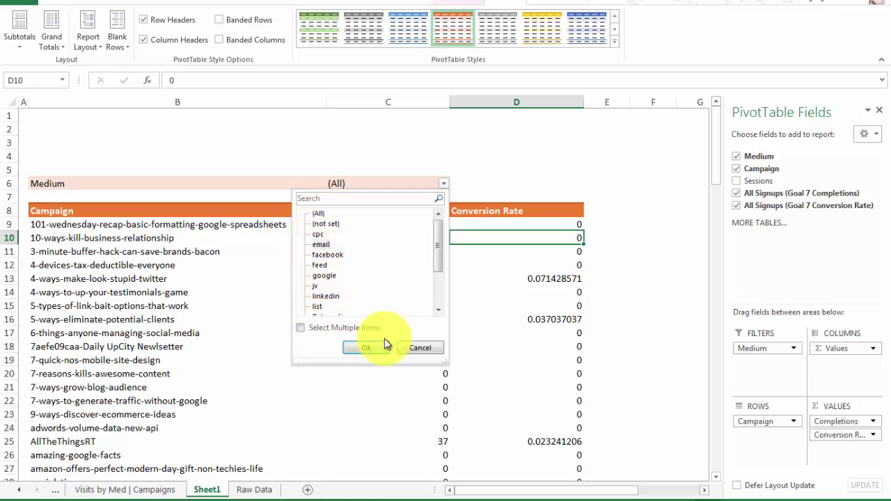
click(366, 347)
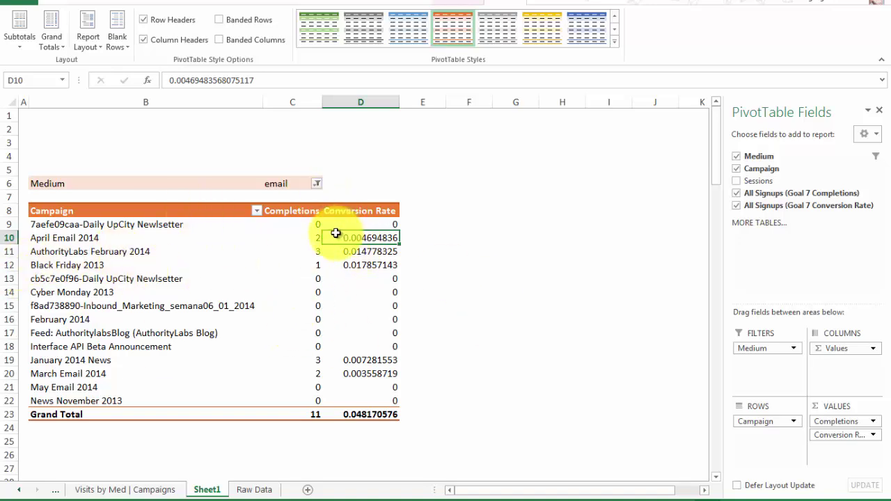
- Allow multiple items in the Medium filter, show only social campaigns, and select all mediums again
click(316, 184)
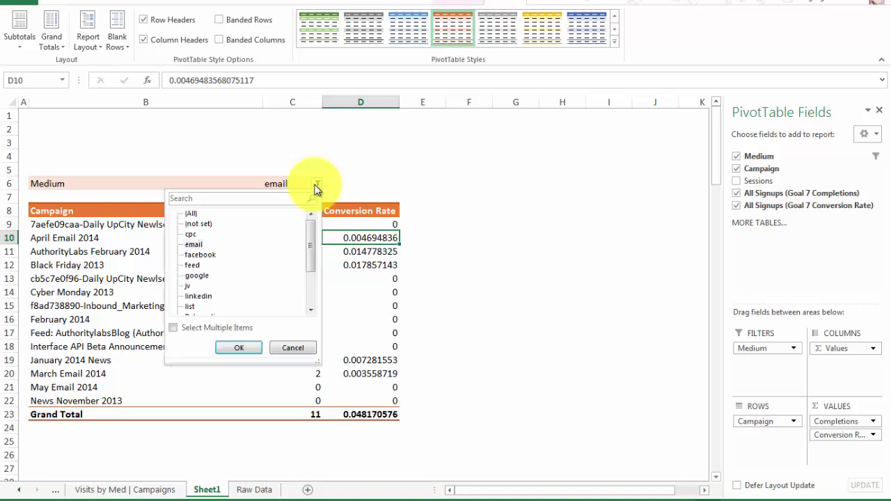
click(173, 328)
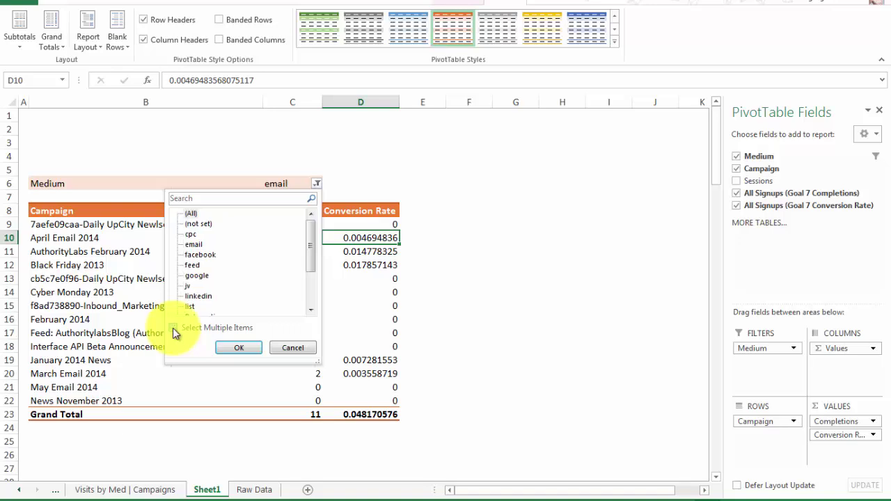
click(195, 214)
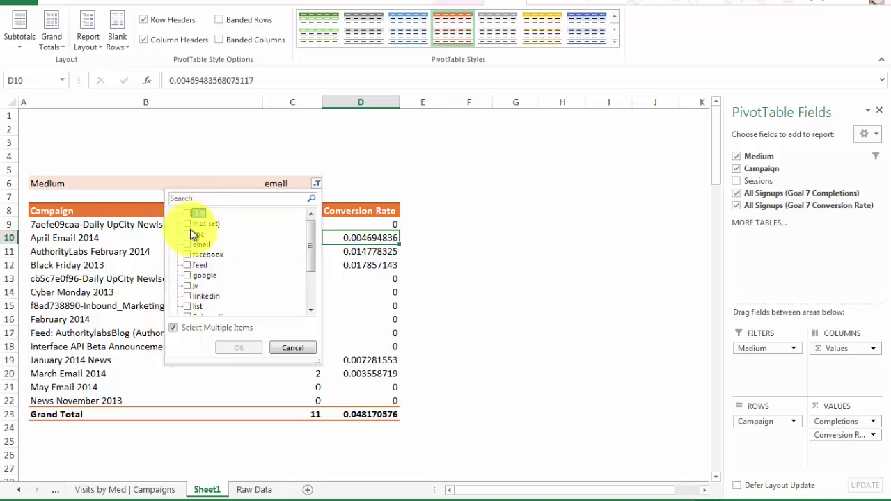
scroll(192, 252, down, 1)
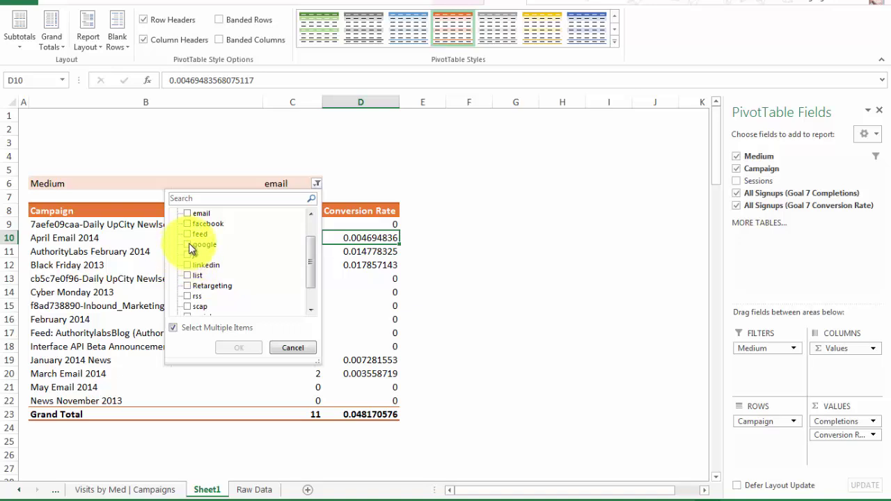
scroll(191, 248, down, 1)
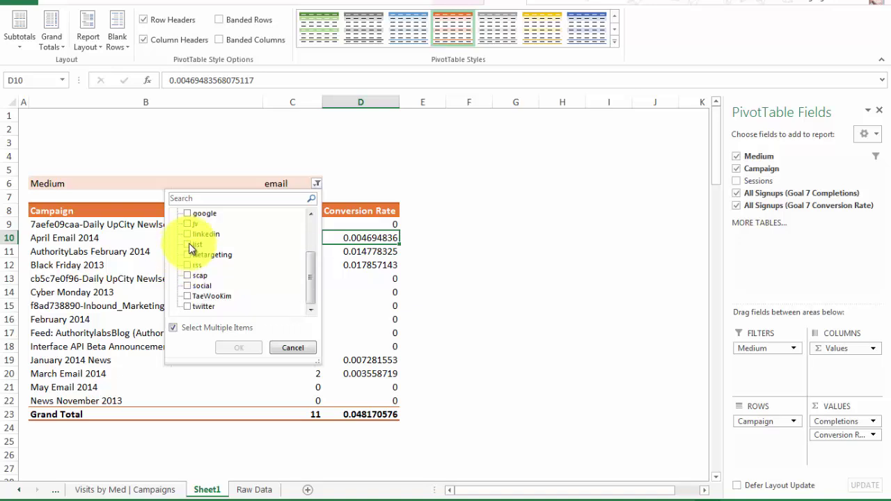
click(188, 286)
click(239, 347)
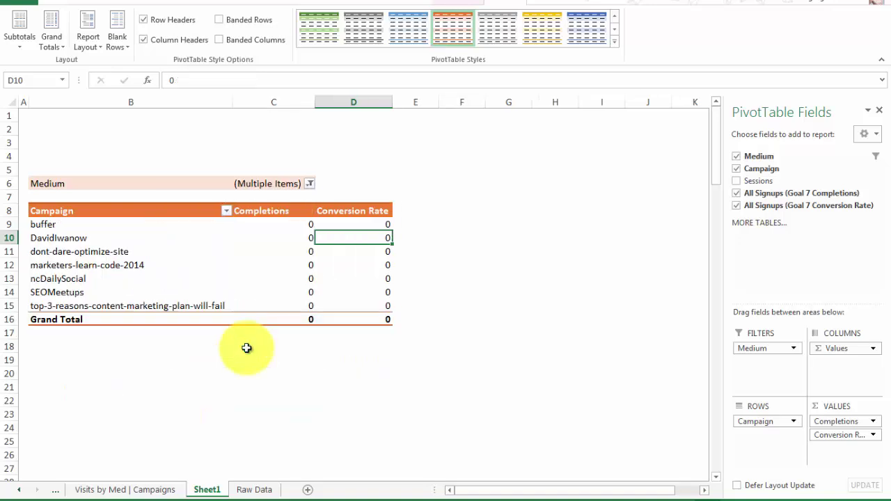
click(309, 184)
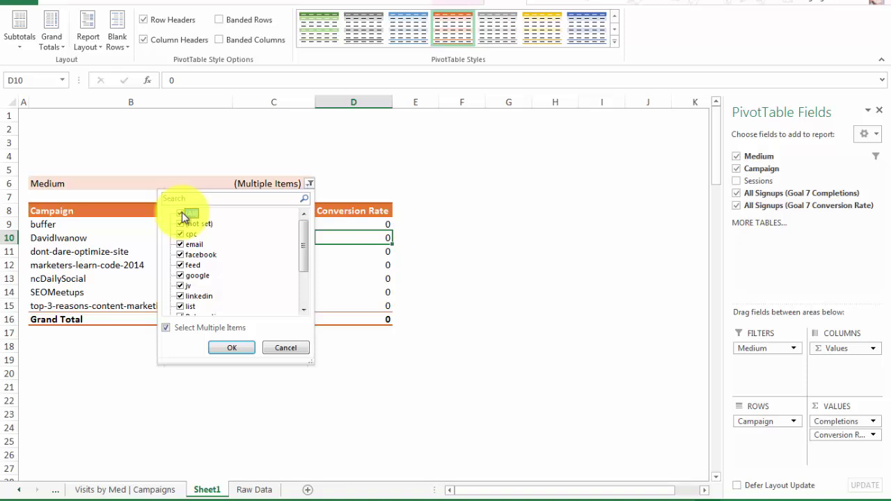
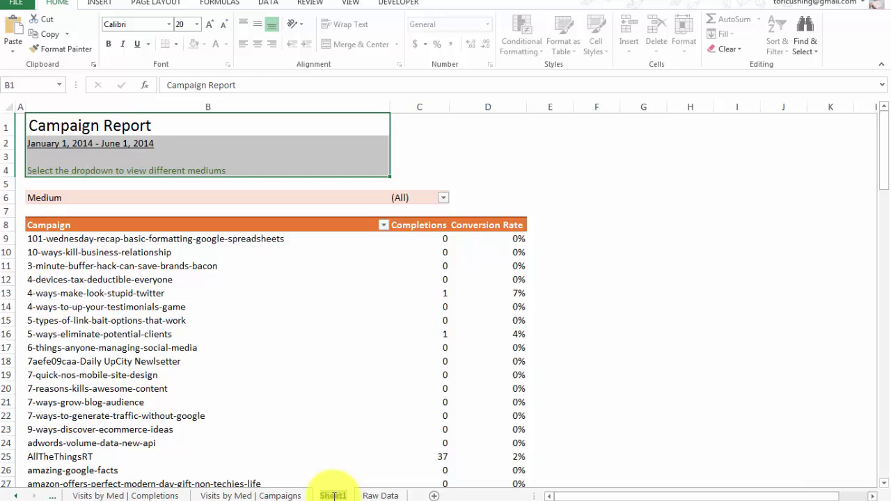
- Rename the PivotTable worksheet Sheet1 as "Campaigns"
text(Campaigns)
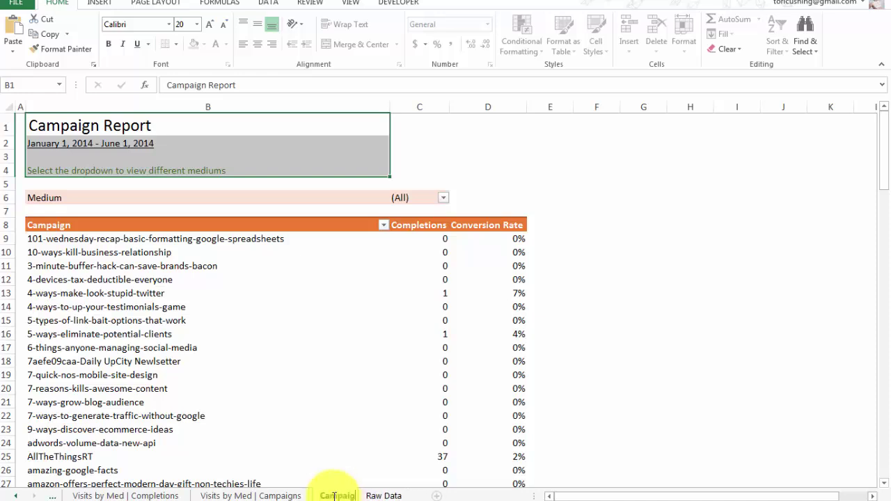
key(Return)
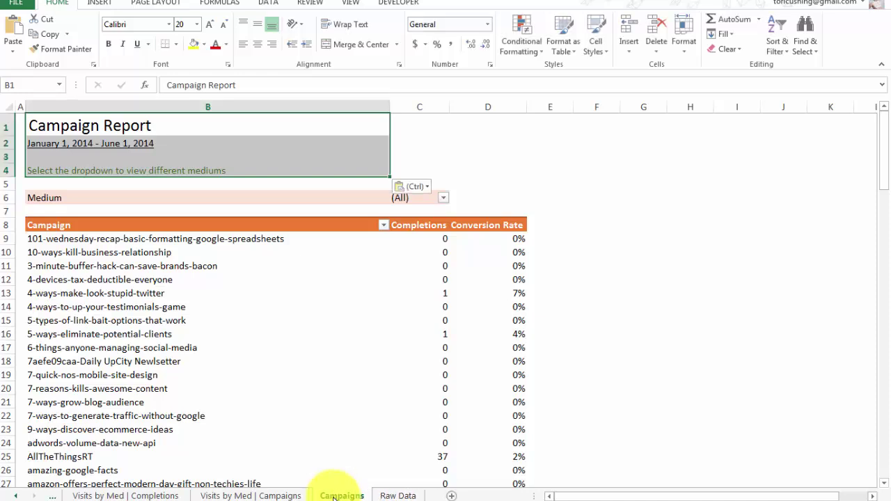
- Delete the blank row 5 between the report heading and the Medium filter on the Campaigns sheet
click(258, 156)
right_click(4, 184)
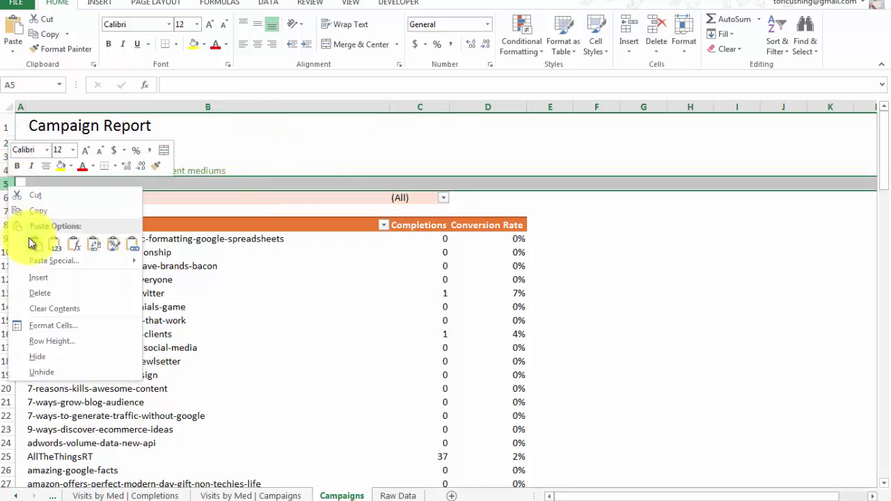
click(44, 293)
click(186, 178)
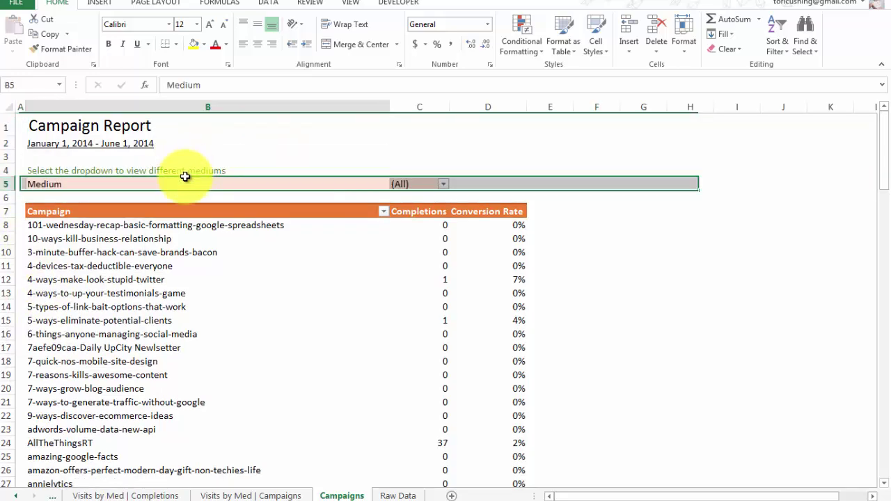
click(185, 171)
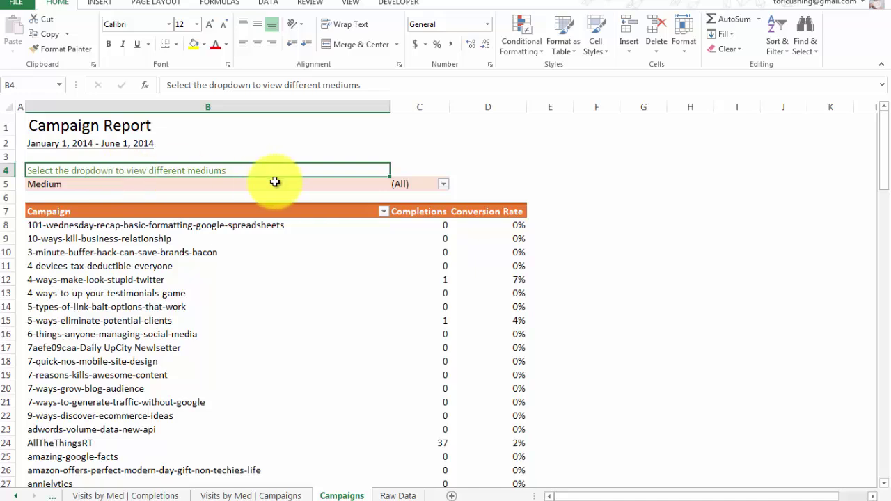
click(259, 200)
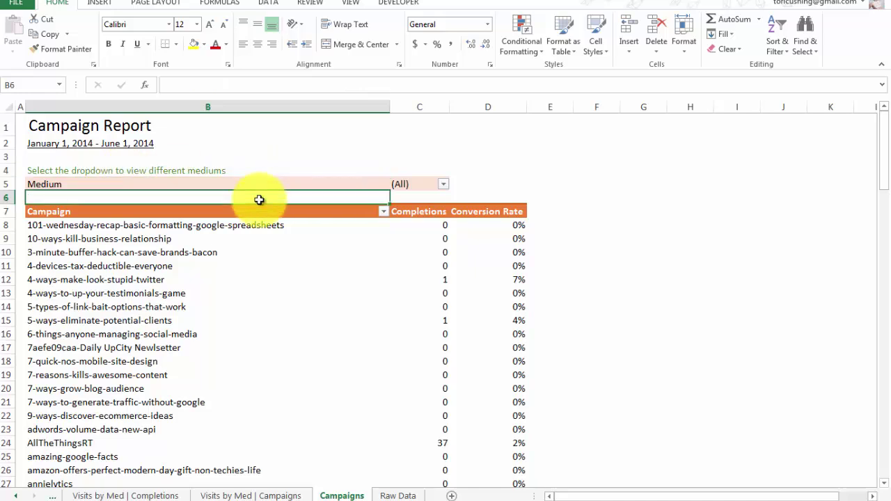
click(253, 171)
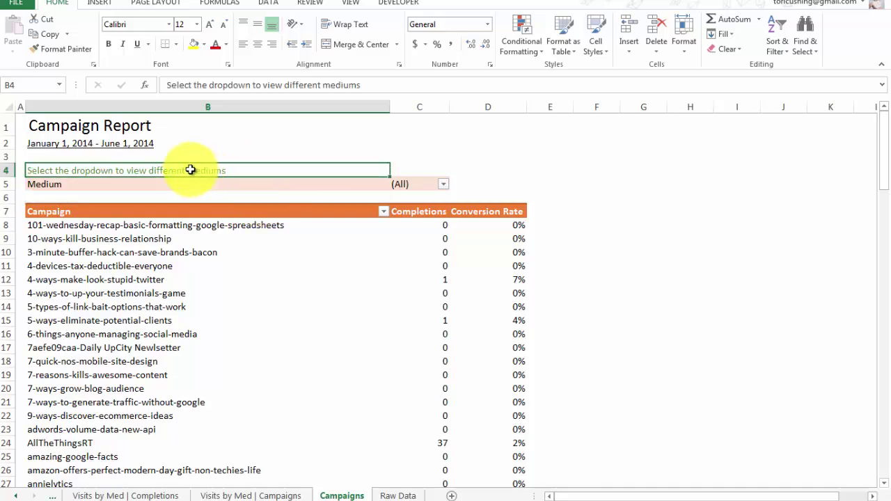
click(312, 5)
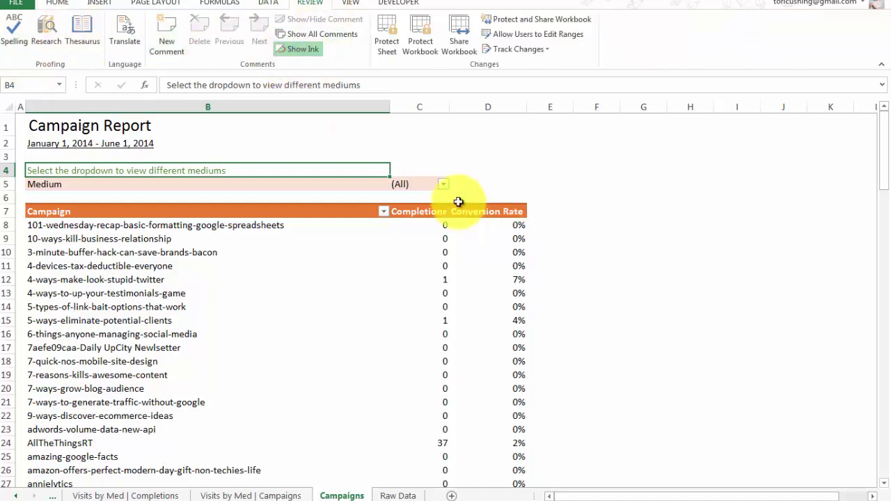
click(262, 198)
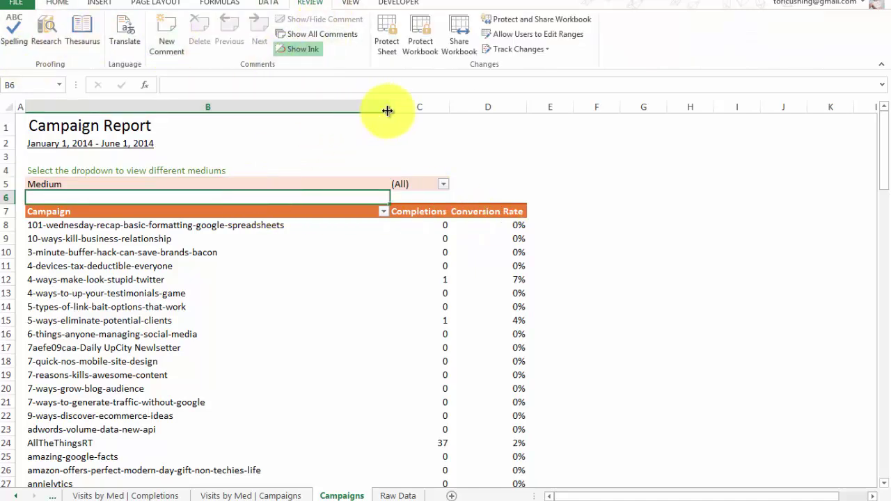
- Narrow column B of the report and look at the options in the Medium filter
drag(387, 111, 310, 114)
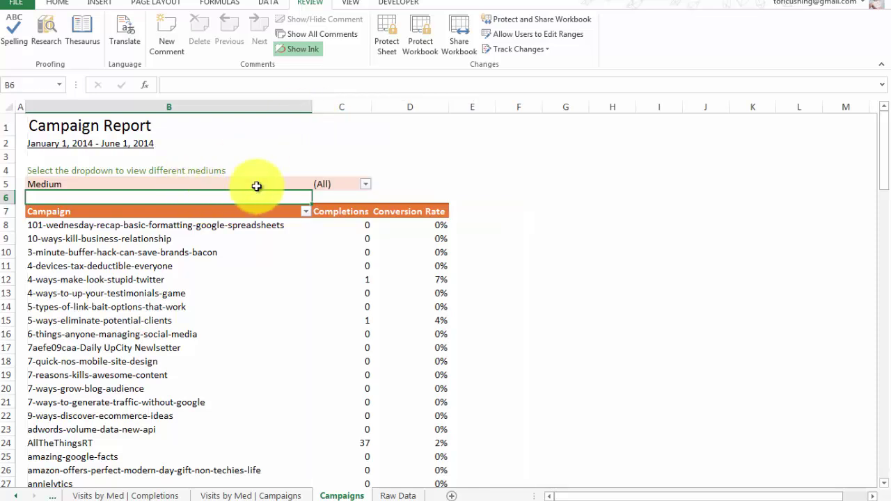
click(337, 182)
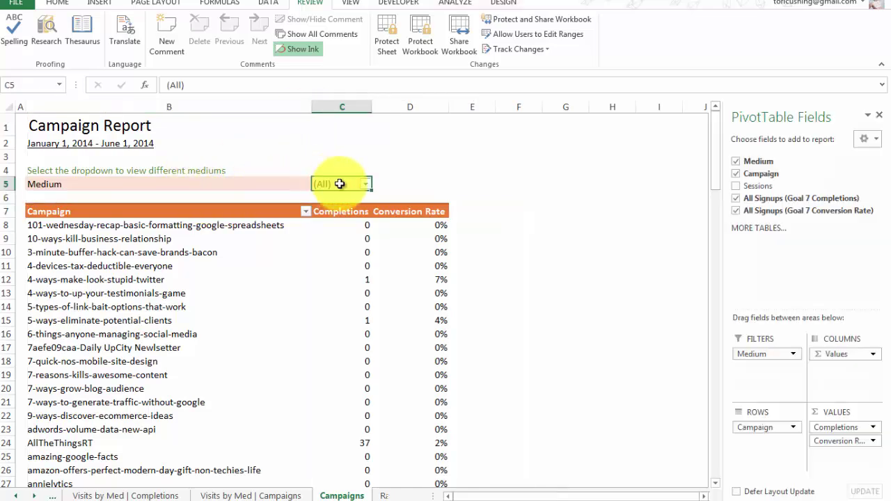
click(167, 171)
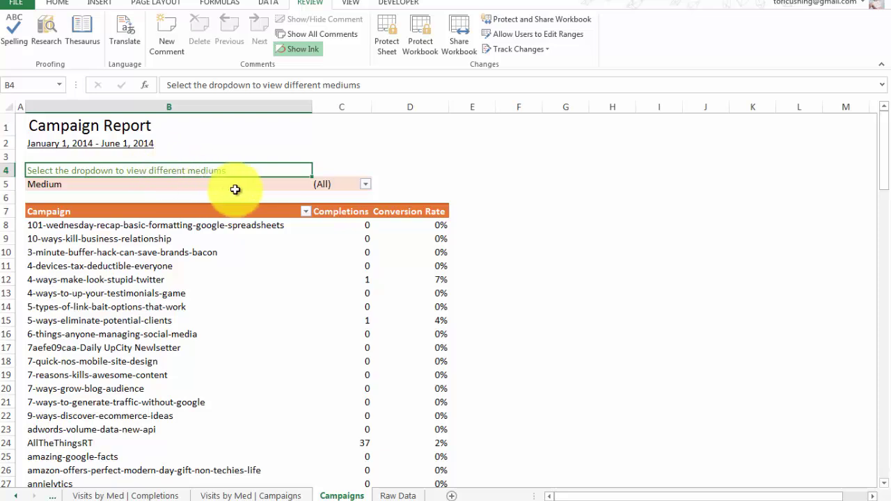
click(365, 185)
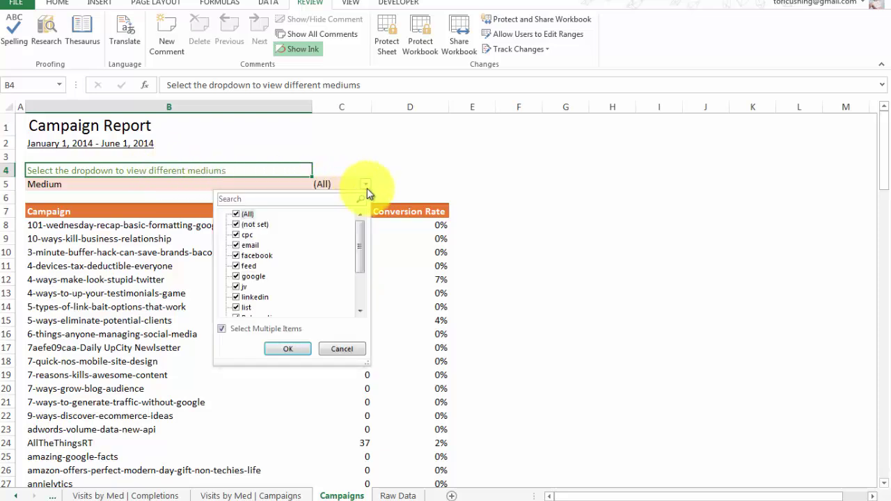
click(366, 186)
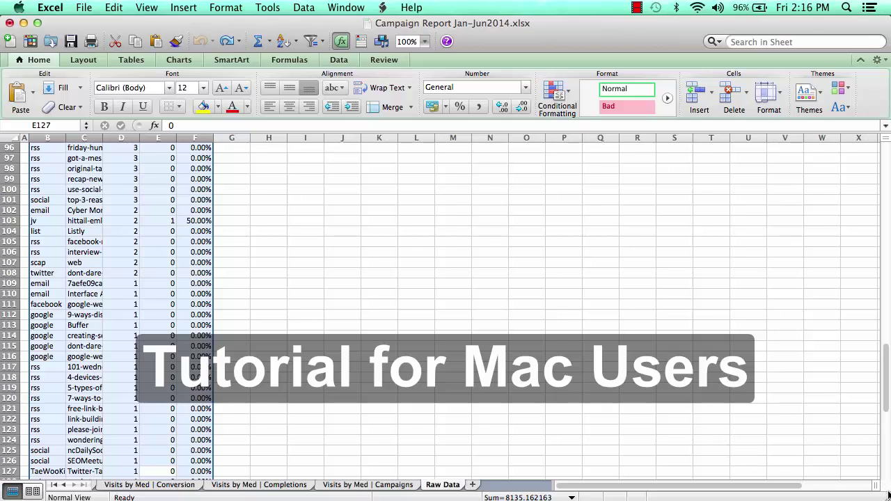
- In Excel for Mac, select the whole Raw Data range from the Medium header in B2 to the last used cell
drag(888, 495, 886, 489)
click(64, 252)
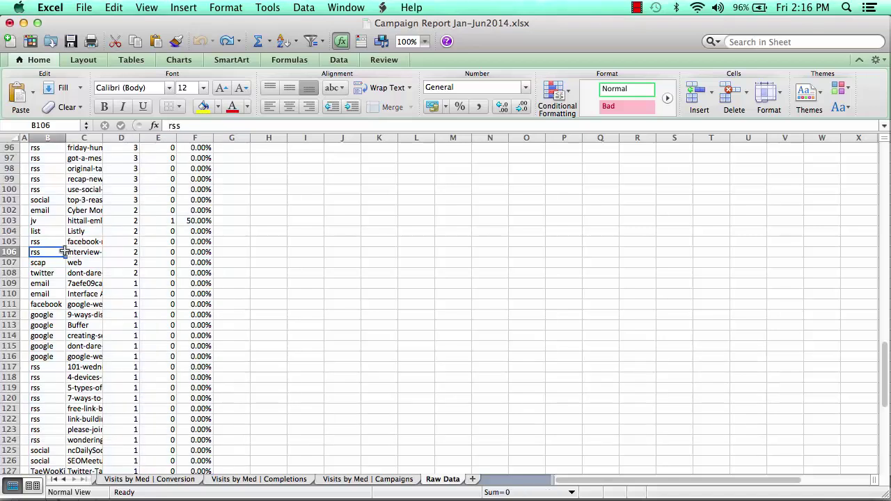
key(super+Up)
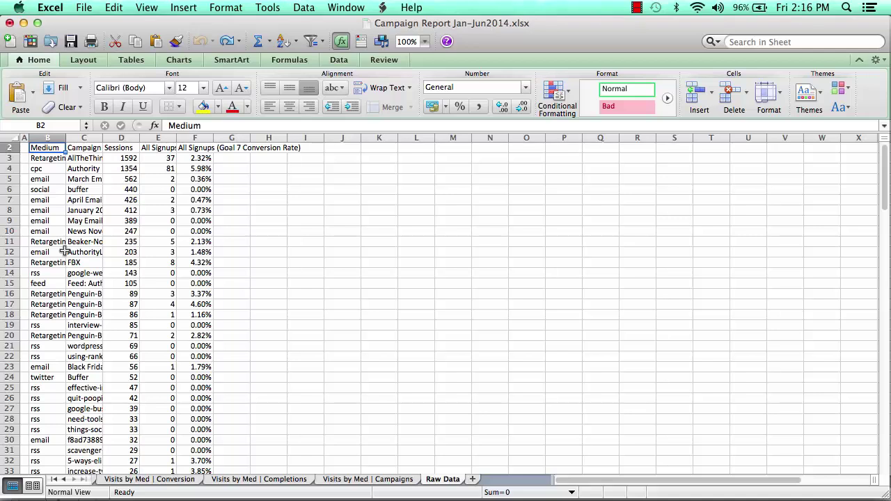
key(Up)
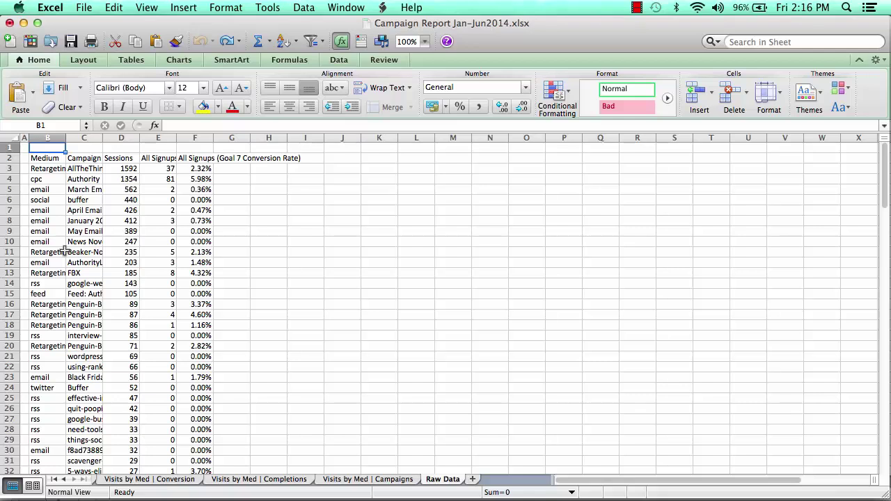
key(Down)
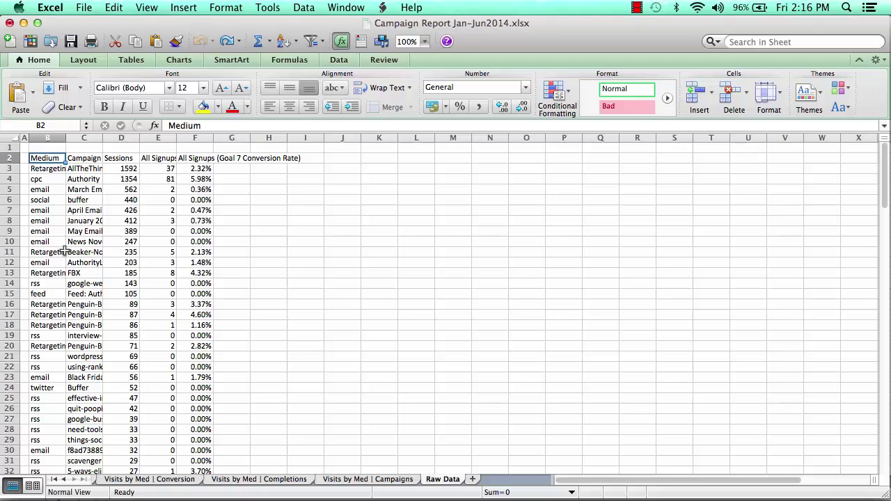
key(ctrl+shift+End)
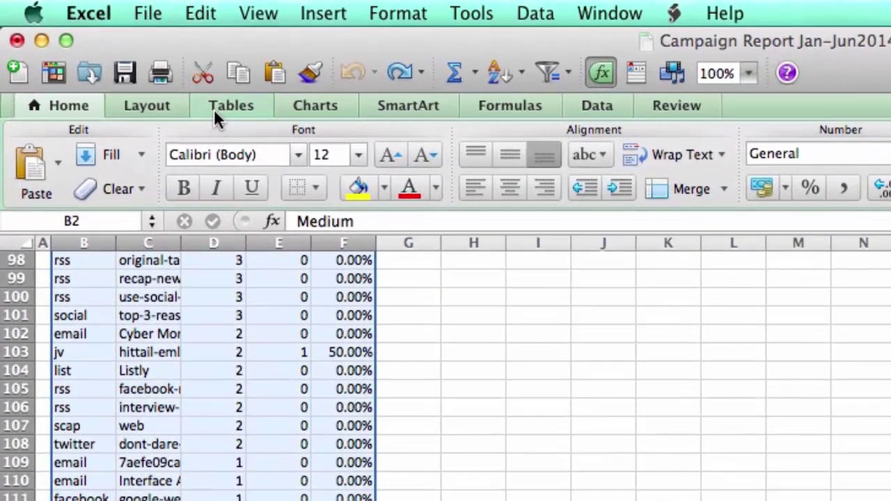
- Format the selected data as a table in the light orange style and summarize it with a PivotTable on a new worksheet
click(187, 95)
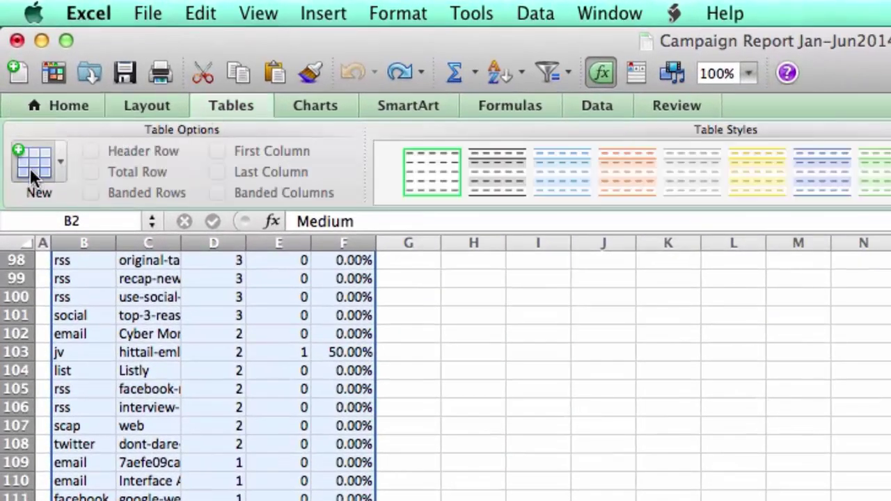
click(639, 167)
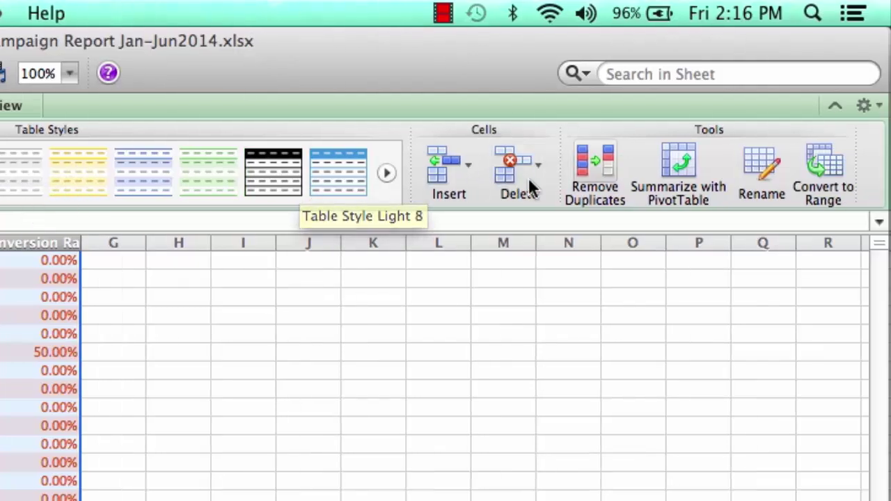
click(686, 160)
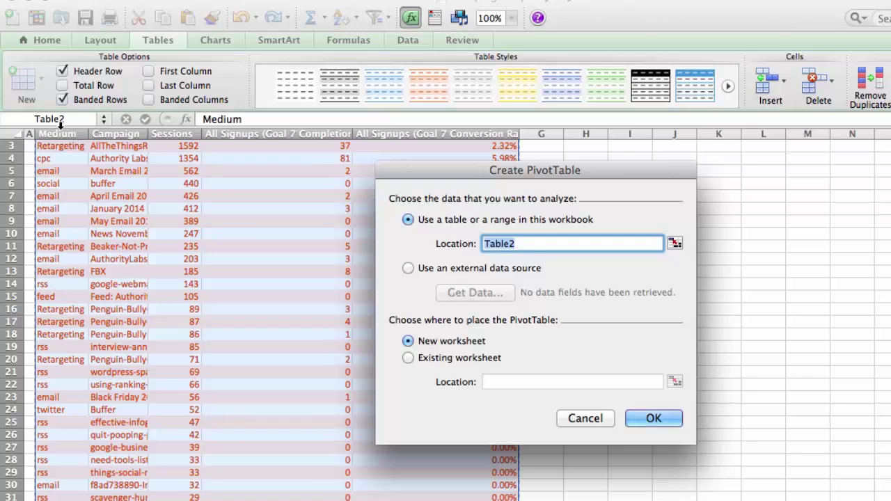
click(640, 422)
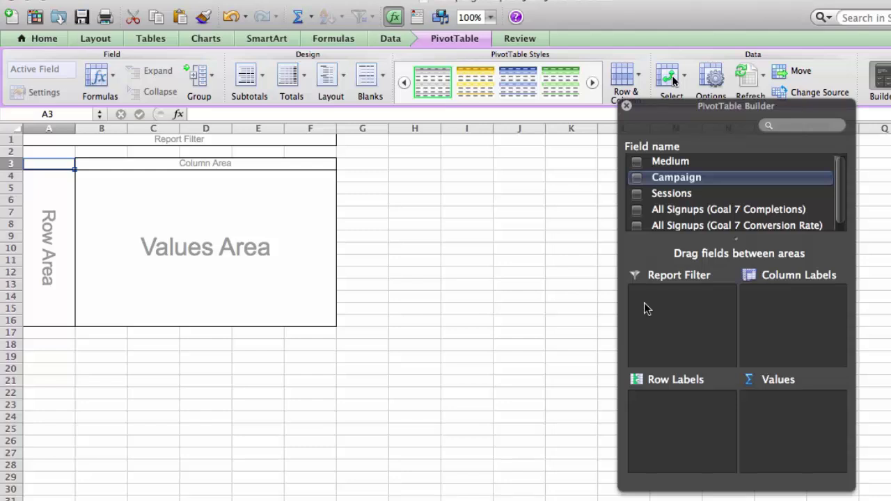
- Add the Medium field to the PivotTable and place it in the Report Filter area
click(639, 166)
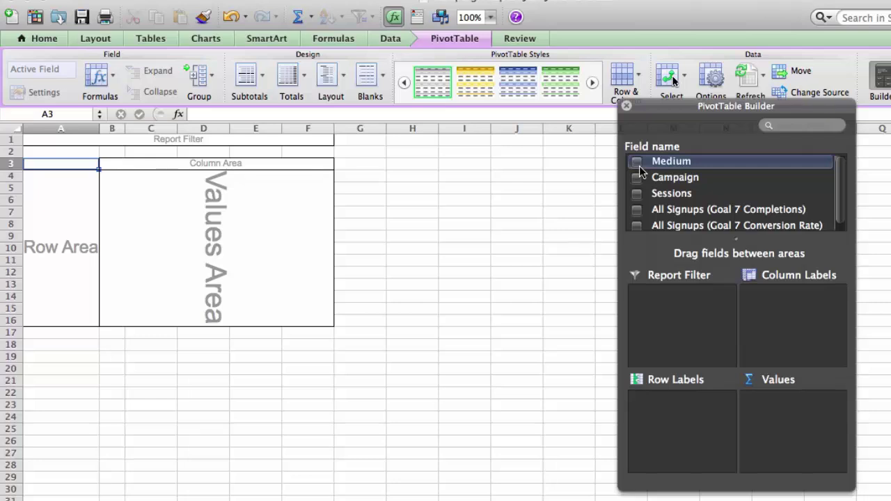
click(644, 223)
click(663, 162)
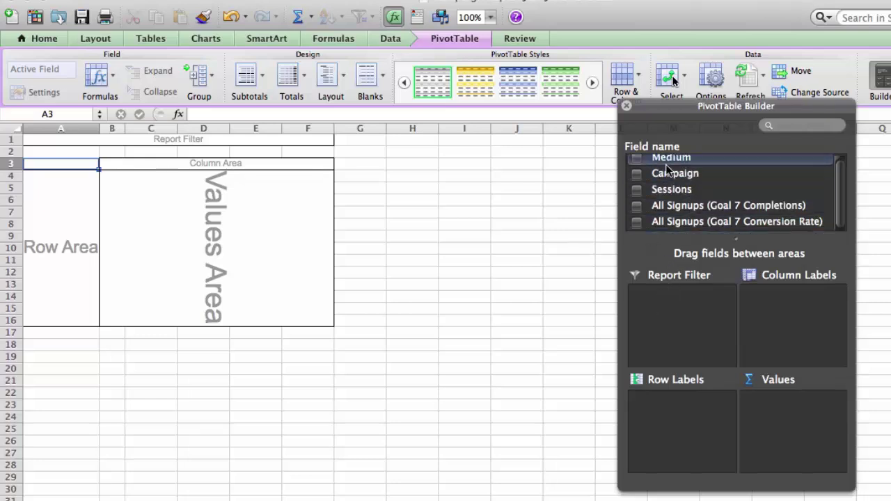
drag(655, 163, 630, 254)
click(636, 161)
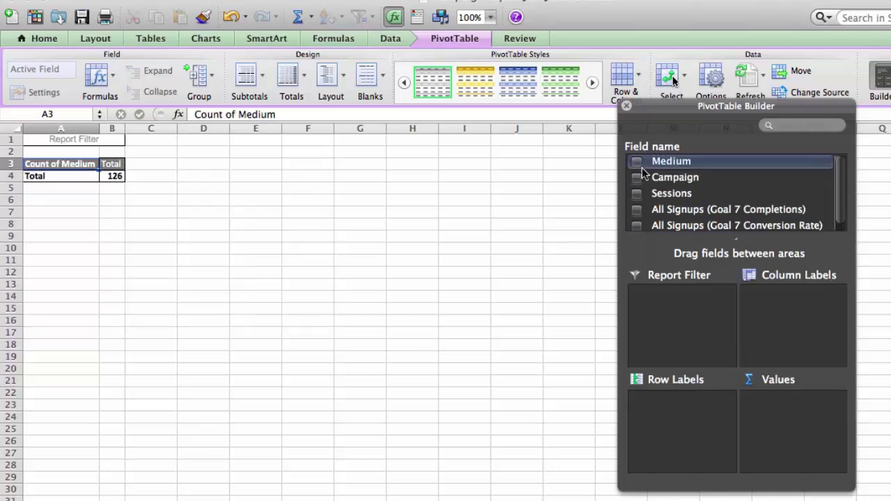
drag(780, 400, 658, 316)
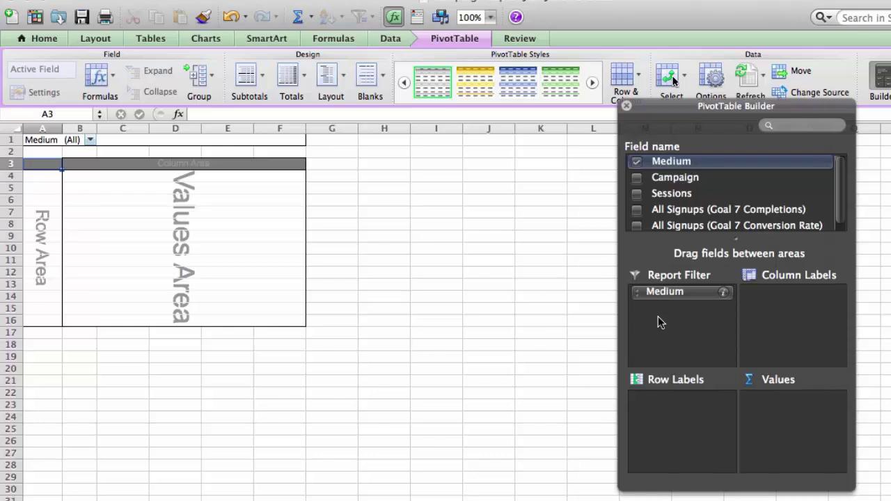
- Add the Campaign field to the PivotTable as row labels
click(638, 178)
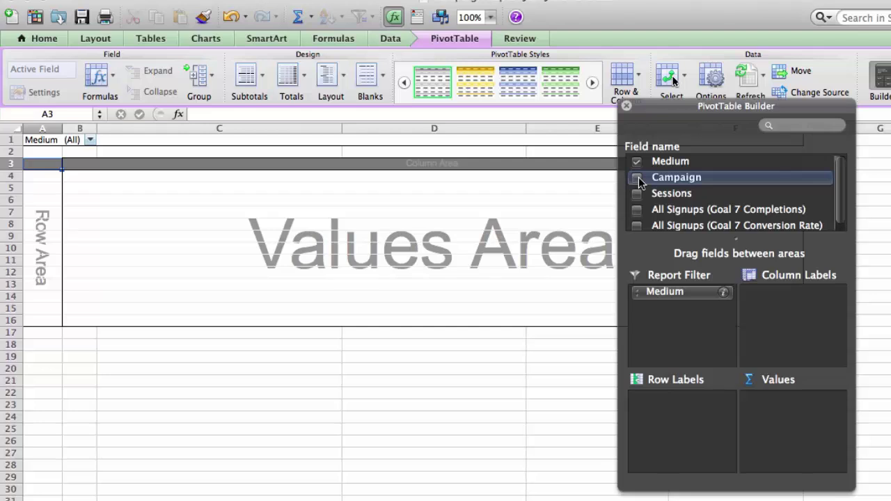
mouse_move(638, 179)
mouse_down()
mouse_move(633, 251)
mouse_move(656, 397)
mouse_move(630, 180)
mouse_up()
click(634, 177)
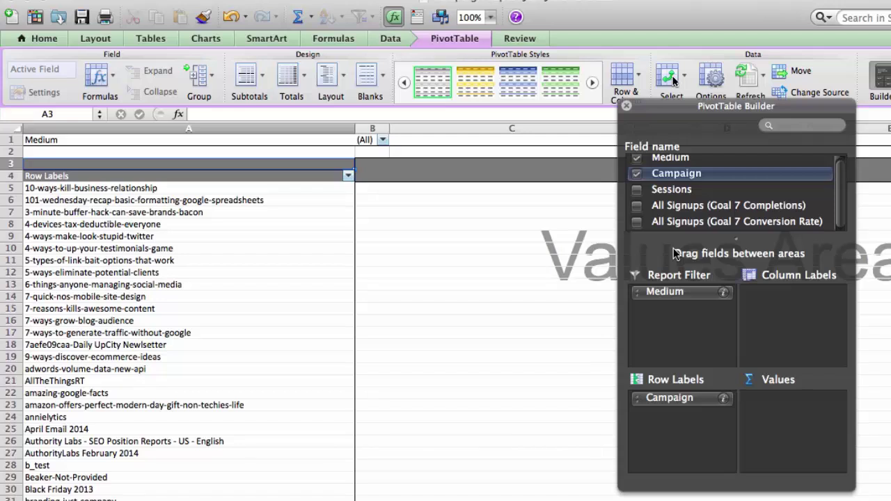
- Add All Signups (Goal 7 Conversion Rate) and All Signups (Goal 7 Completions) to the PivotTable as values
click(648, 217)
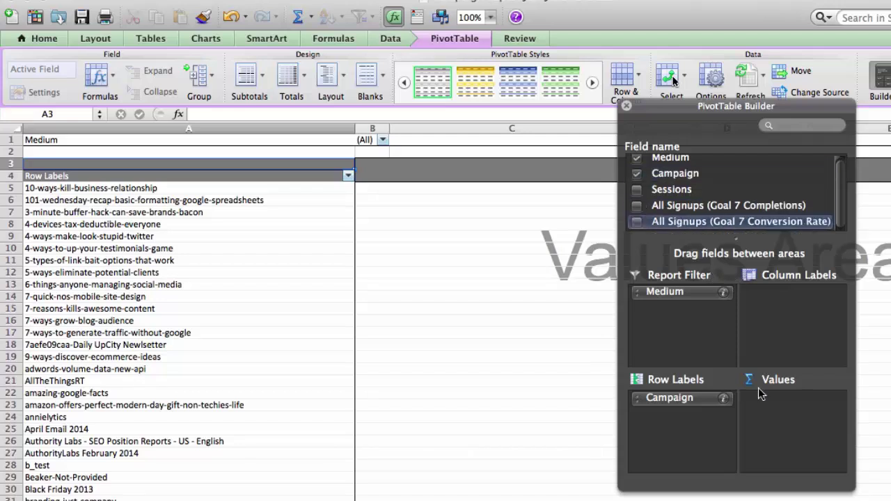
click(636, 221)
click(636, 206)
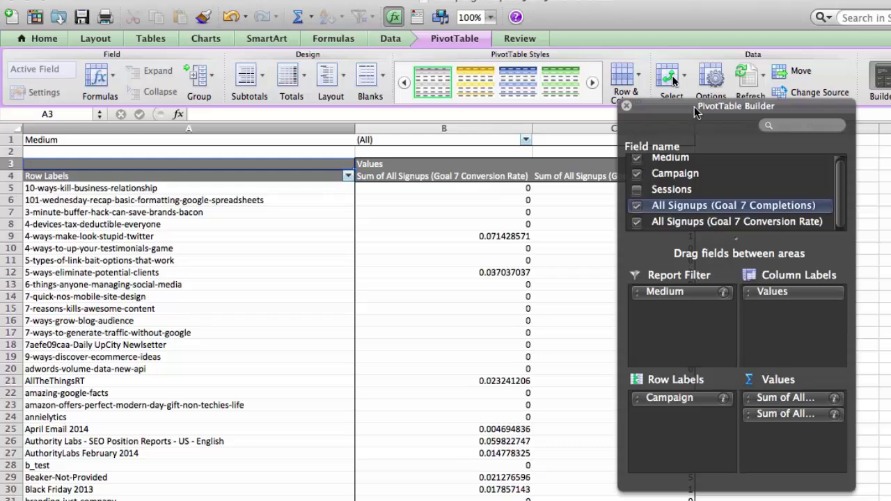
- Look at the mediums offered by the report filter and close the PivotTable Builder
drag(694, 107, 833, 114)
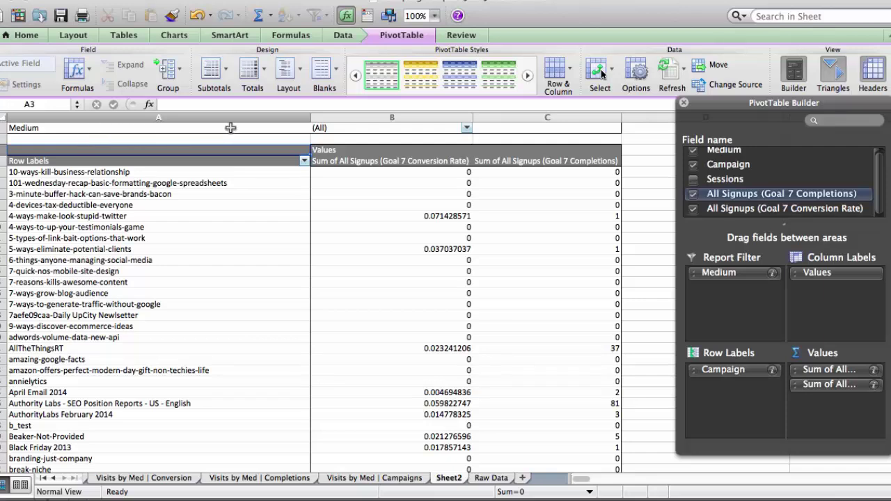
click(467, 128)
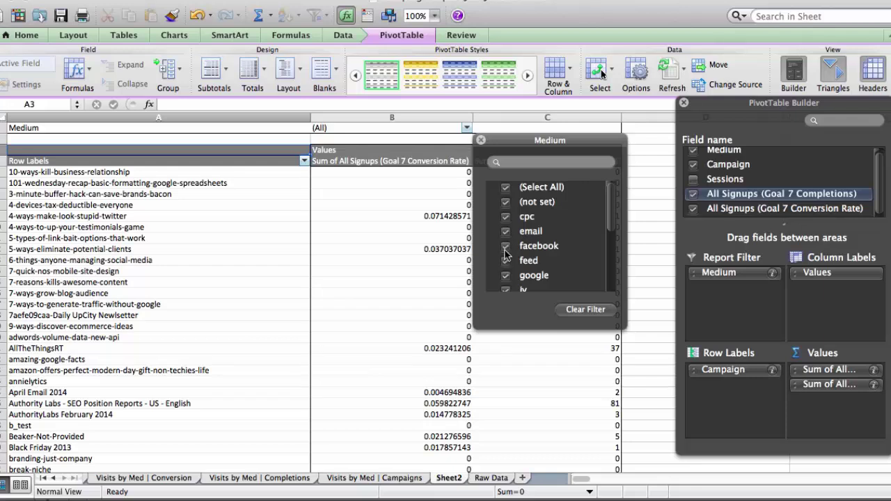
click(481, 141)
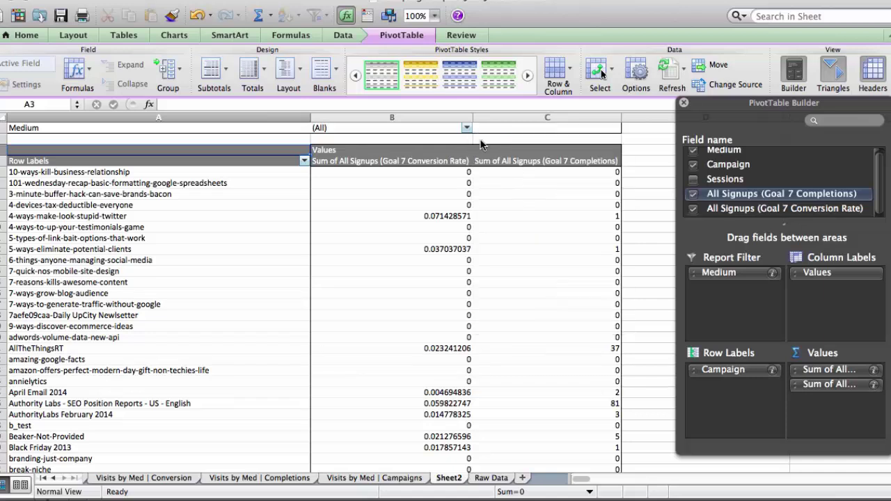
click(684, 103)
- Apply the orange style with a solid header to the PivotTable
click(424, 207)
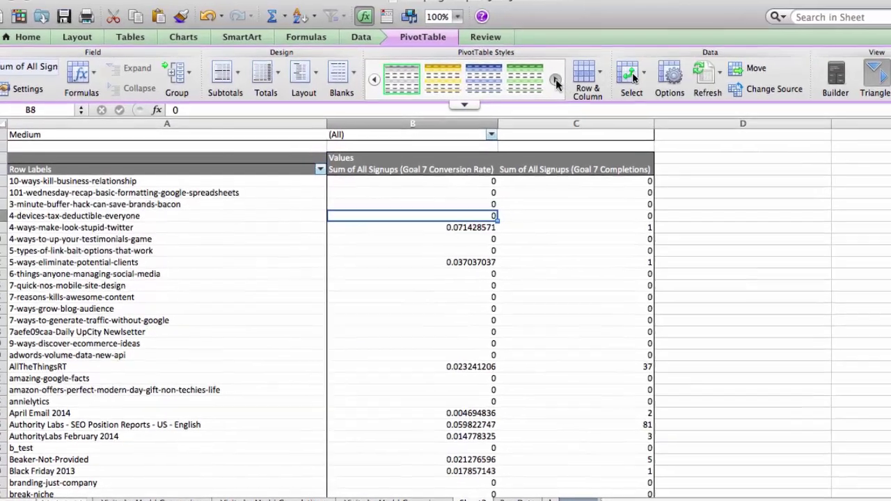
click(557, 82)
click(485, 82)
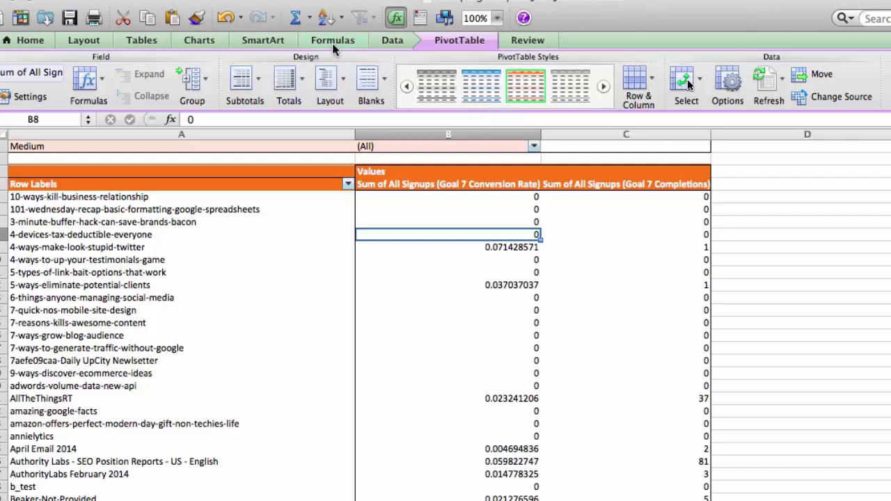
- Hide the worksheet gridlines and insert a narrow blank column A before the PivotTable
click(83, 40)
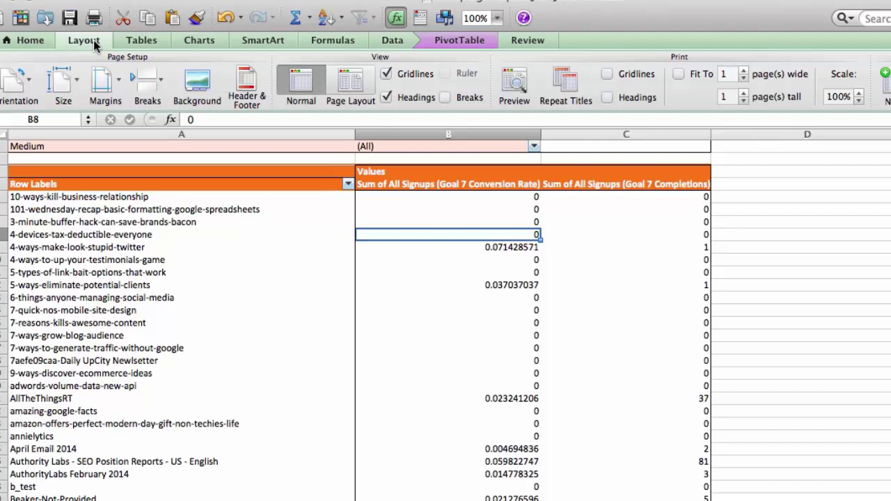
click(386, 75)
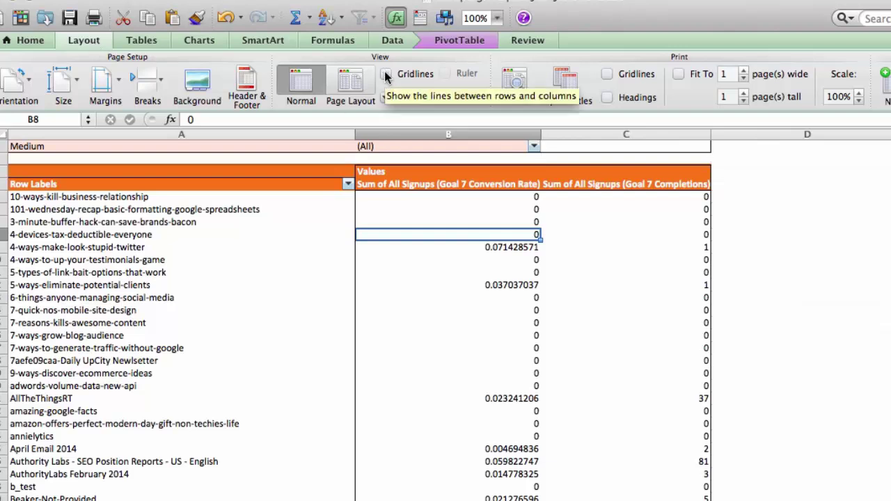
right_click(28, 132)
click(67, 211)
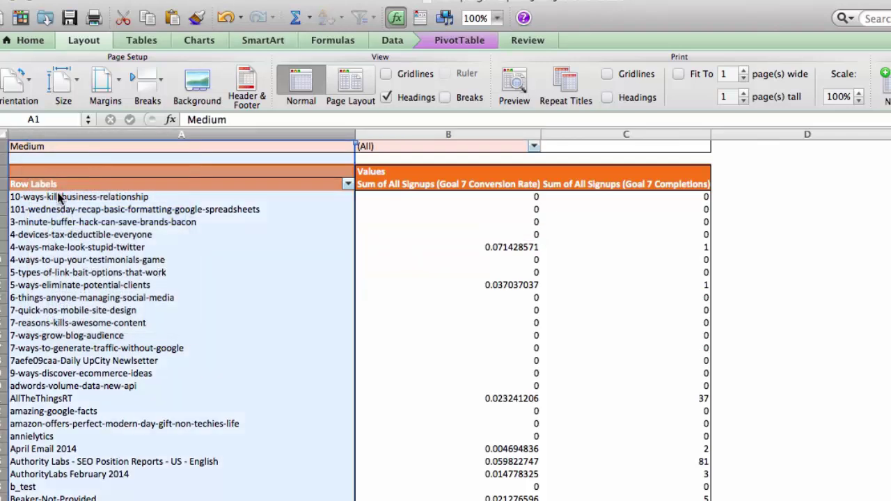
drag(62, 134, 17, 133)
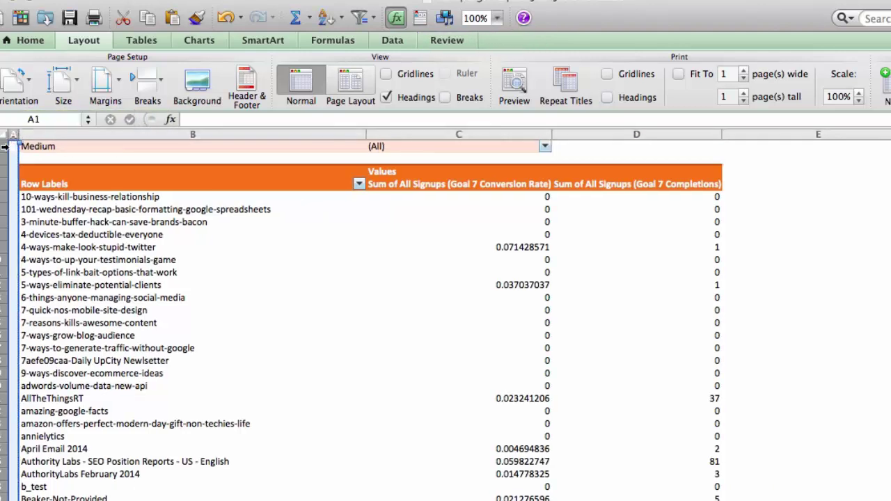
- Insert five blank rows above the PivotTable's Medium filter
click(4, 146)
right_click(5, 147)
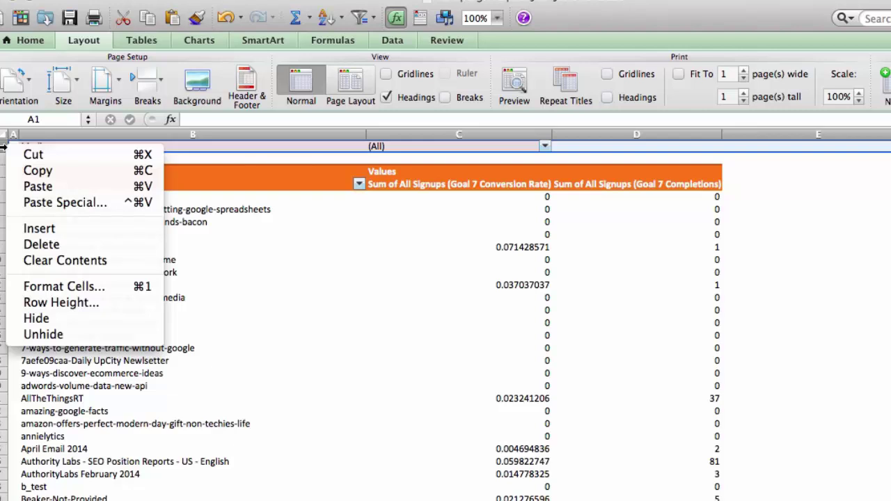
click(12, 234)
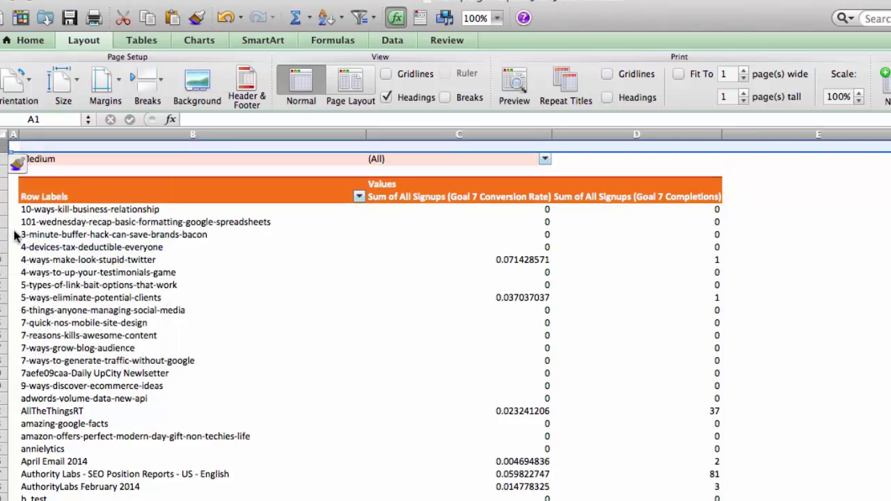
drag(7, 147, 9, 189)
right_click(6, 153)
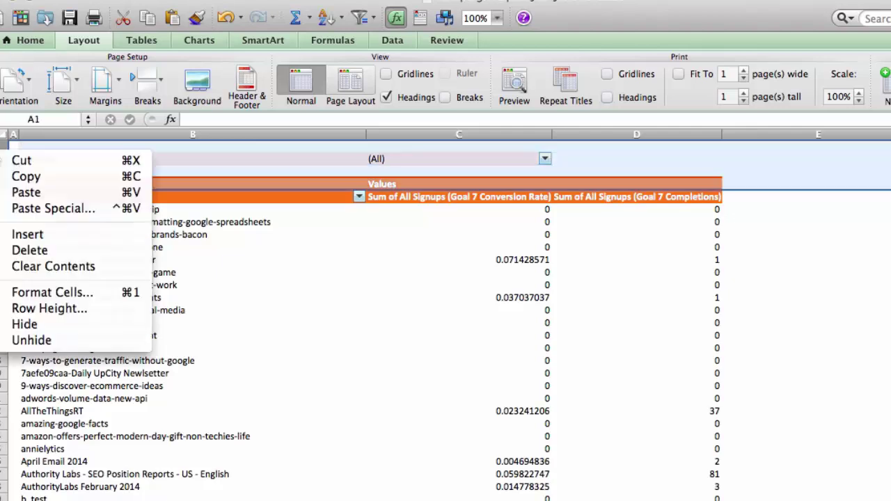
click(23, 235)
click(235, 249)
- Enter the title Campaign Report in cell B2
click(179, 146)
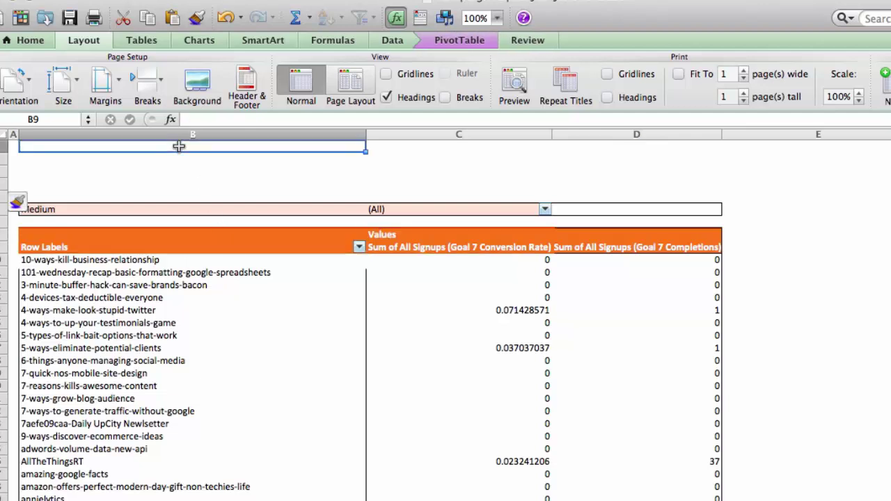
click(182, 158)
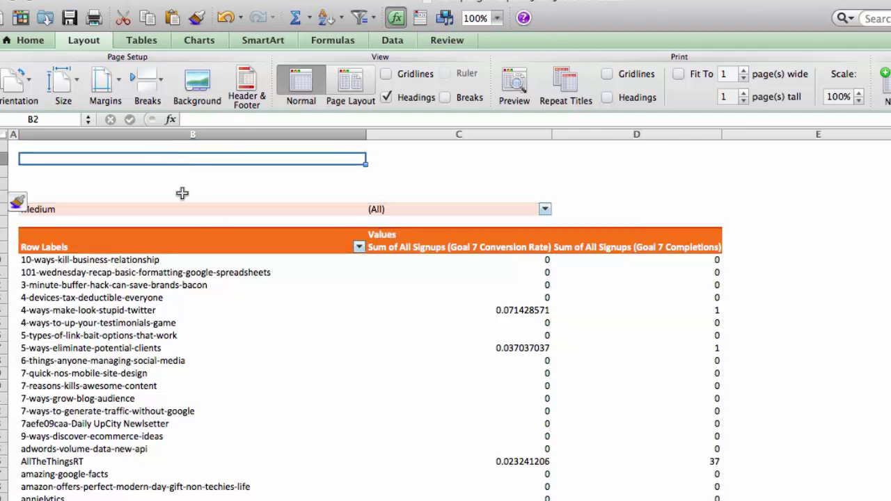
text(Campai)
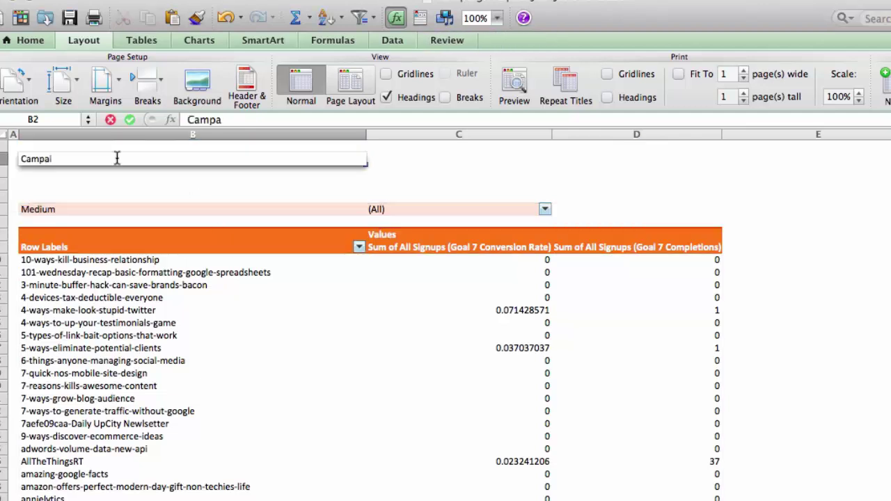
text(gn Report)
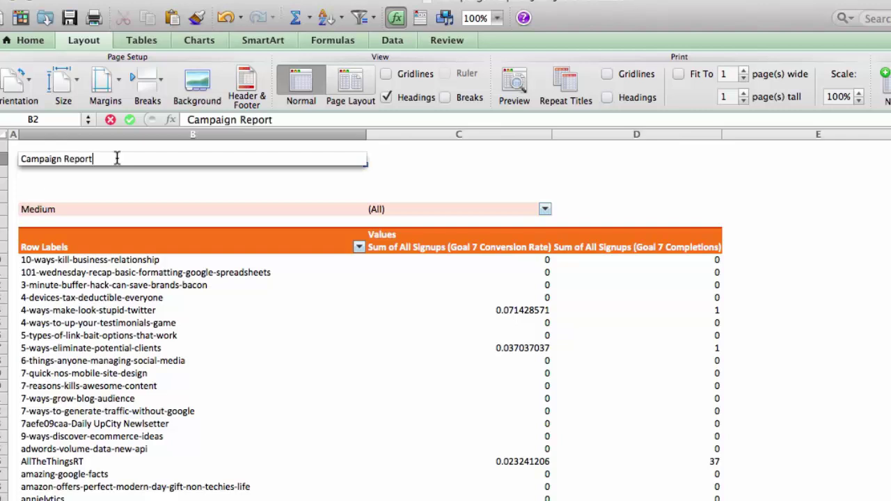
click(231, 209)
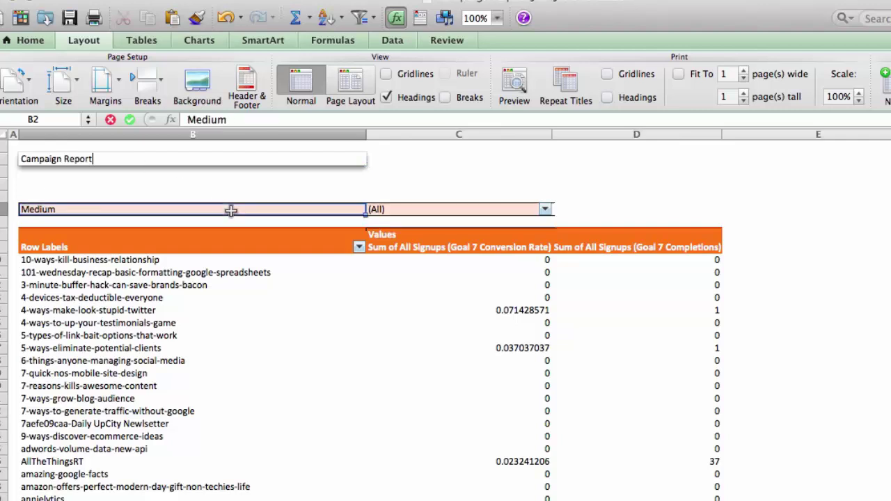
- Format the Campaign Report title as 16-point bold text
click(150, 170)
click(125, 155)
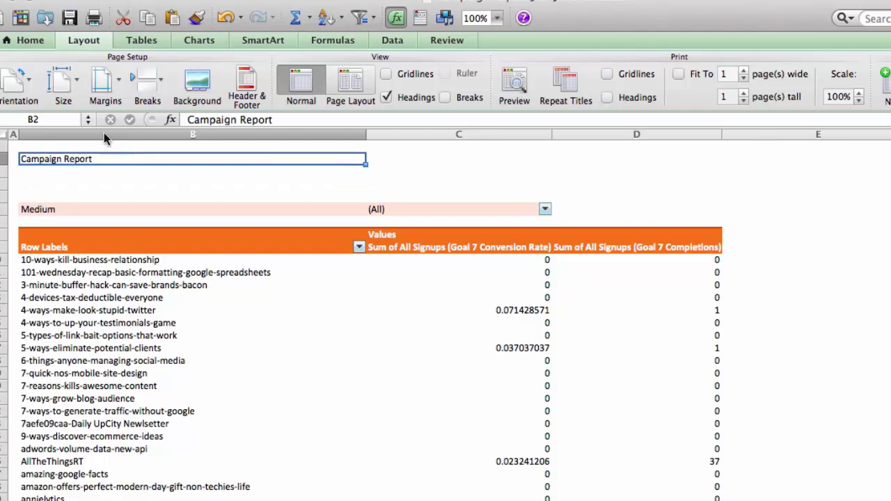
click(32, 42)
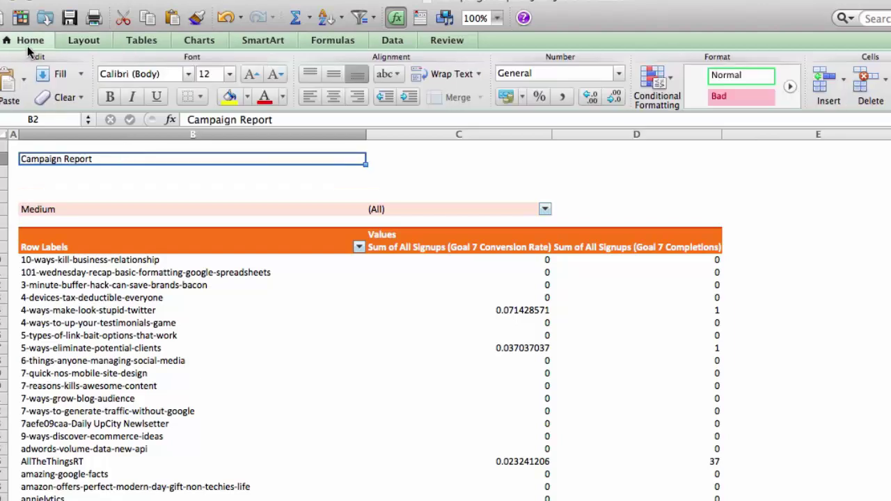
click(249, 75)
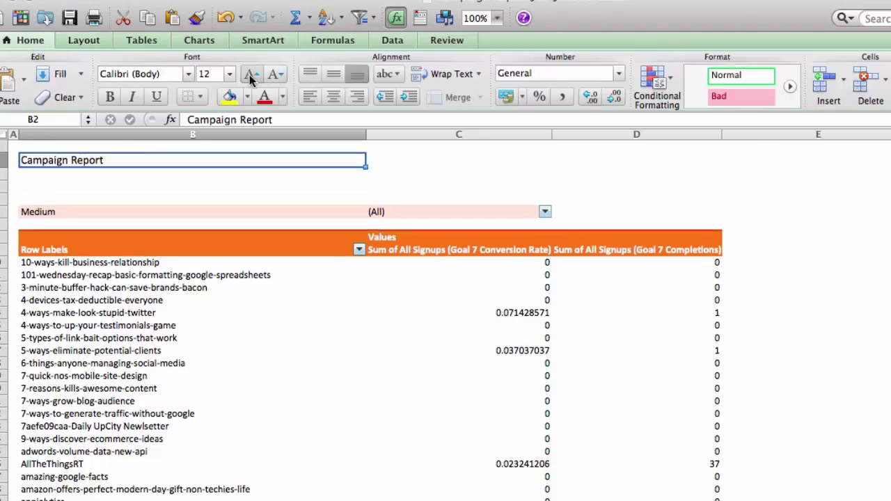
click(250, 74)
click(114, 102)
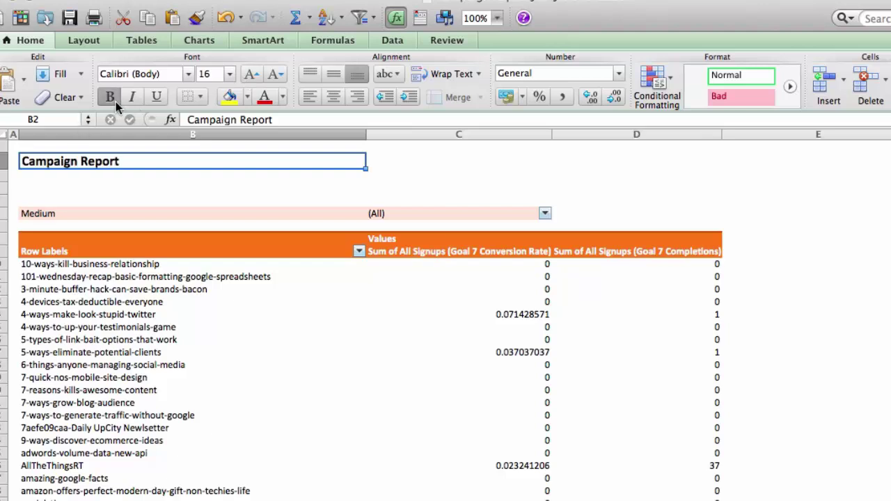
- Enter the date range Jan - Jun 2014 in cell B3, under the report title
click(74, 174)
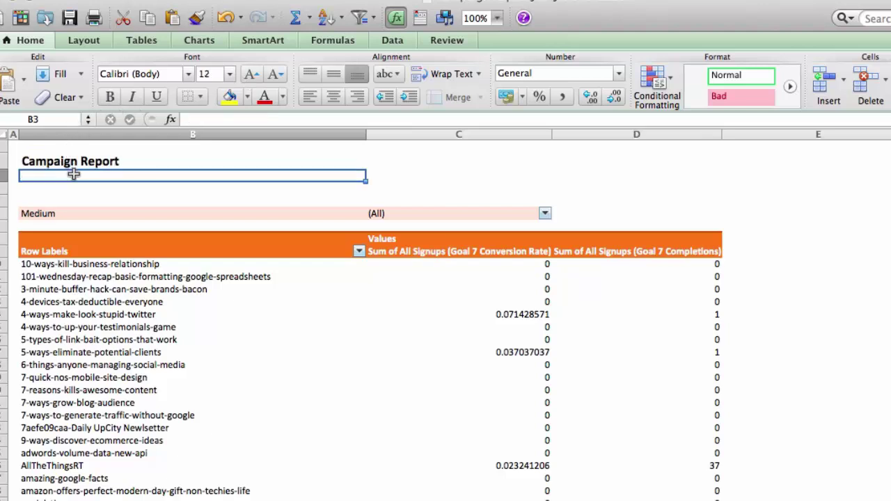
text(Jan –)
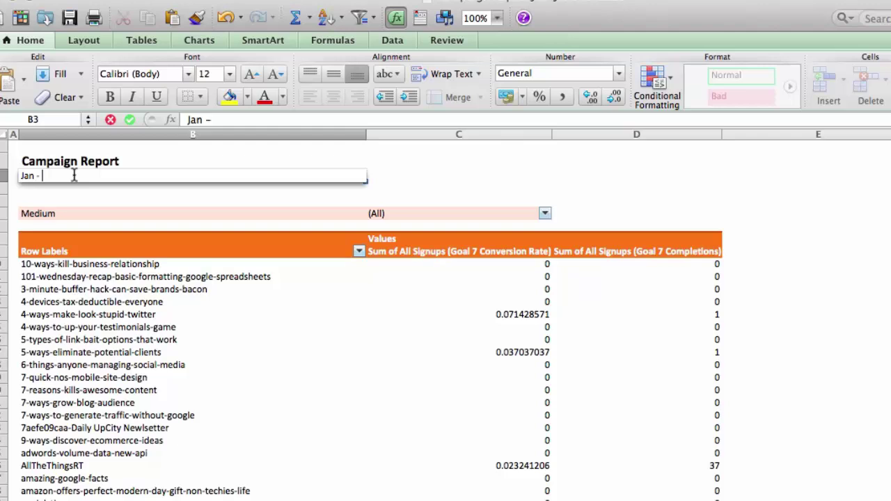
text(- Jun 2014)
key(Return)
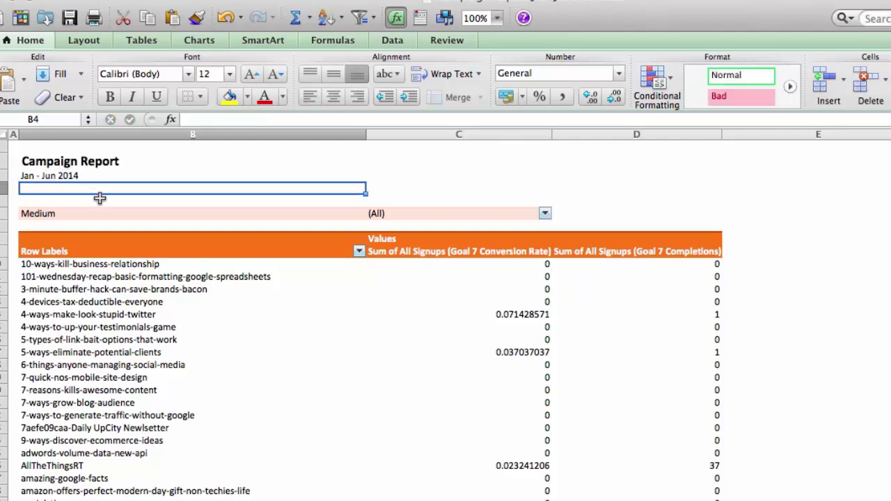
- Rename the conversion rate value field All Signups (Goal 7 Conversion Rate), without "Sum of" and with a trailing space
click(389, 251)
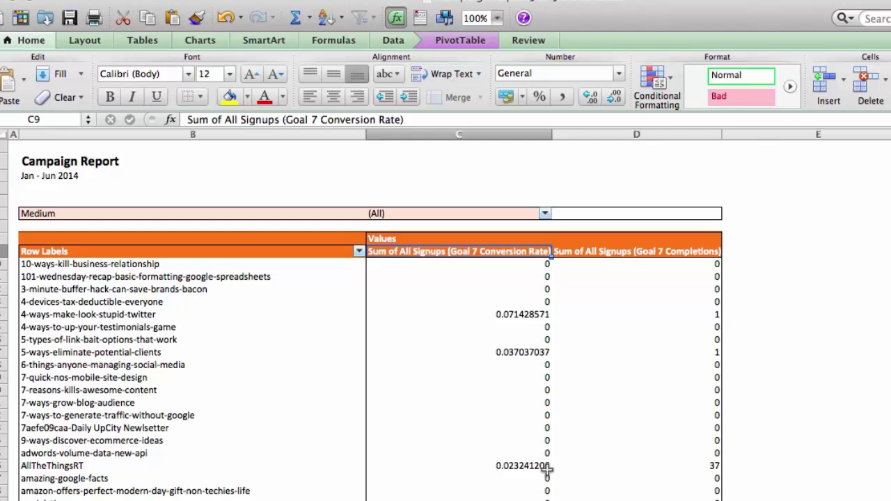
double_click(421, 246)
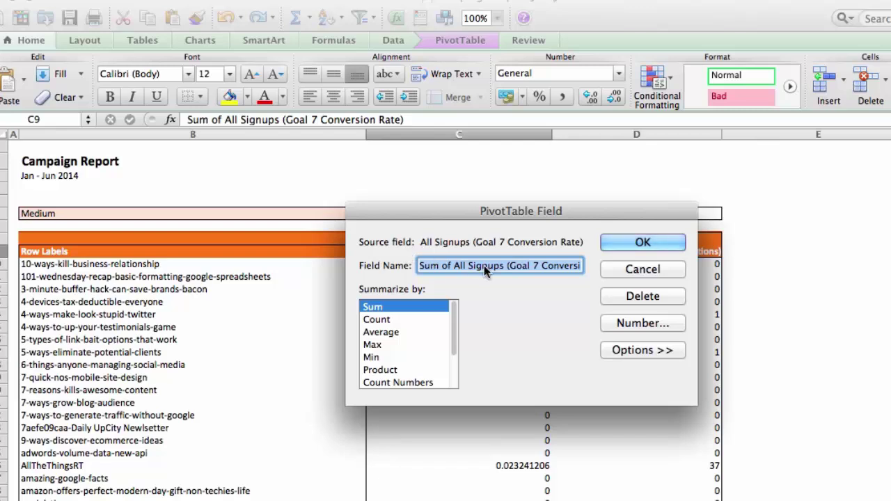
click(457, 266)
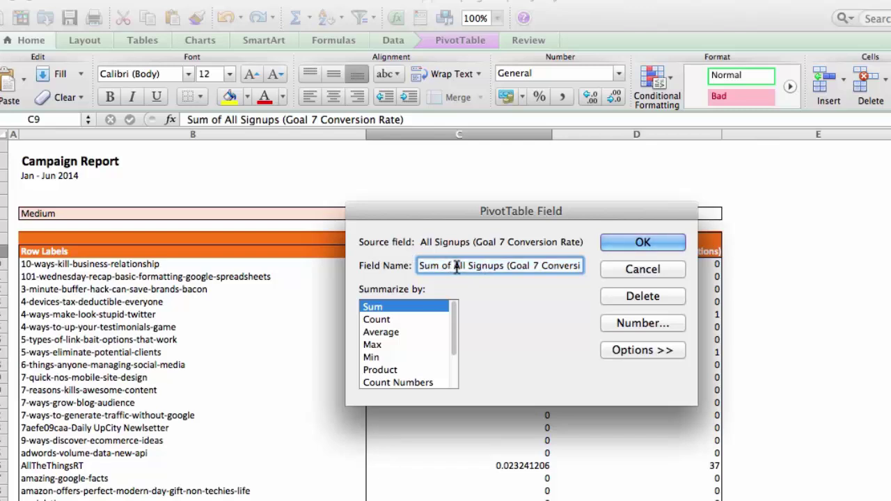
drag(456, 267, 394, 266)
key(BackSpace)
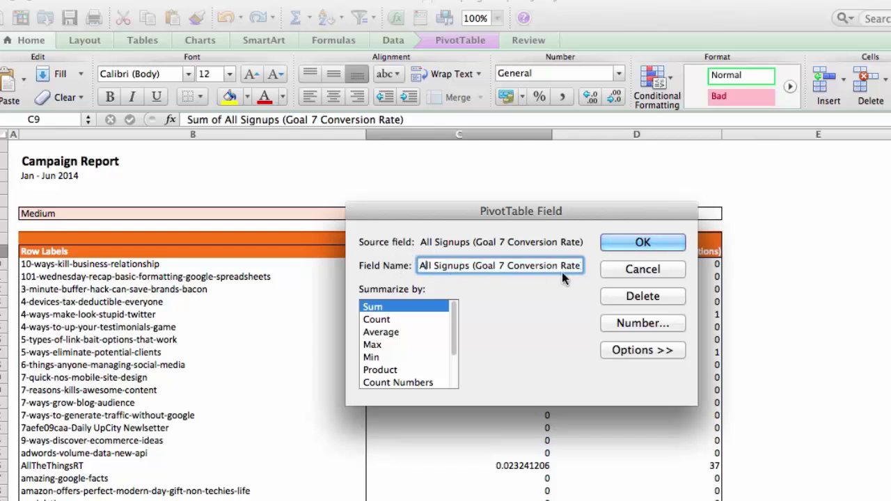
click(622, 240)
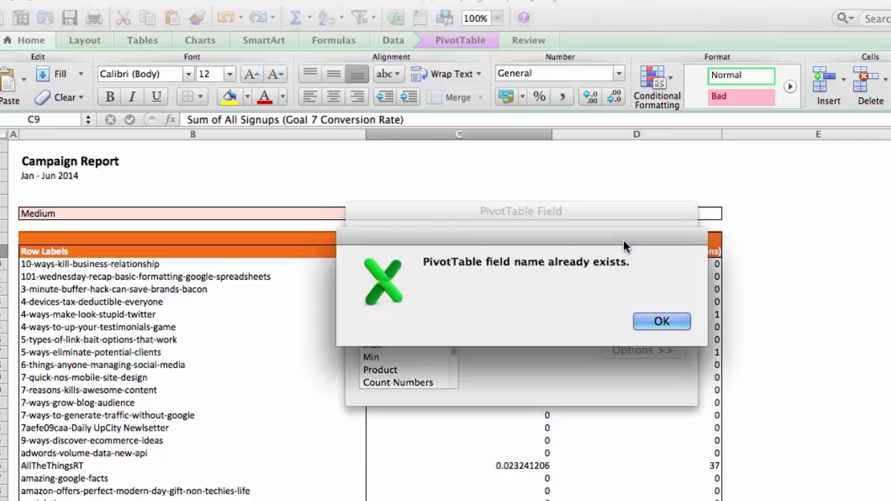
click(662, 324)
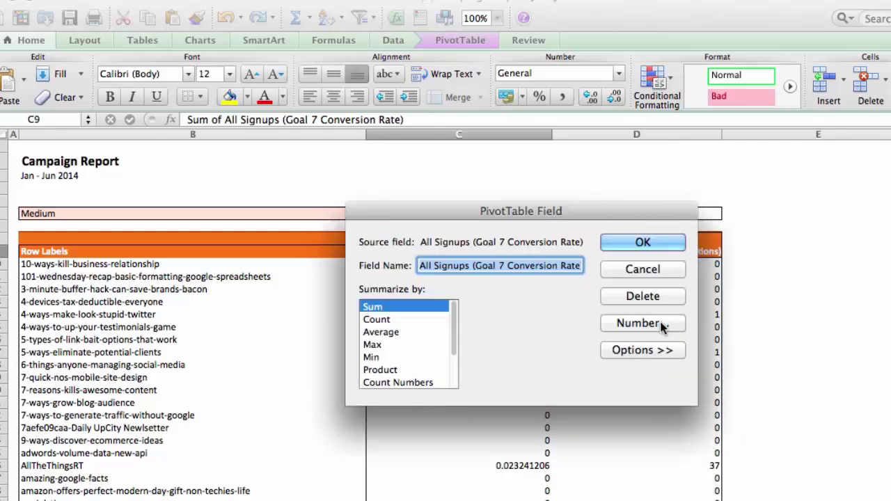
drag(542, 266, 698, 273)
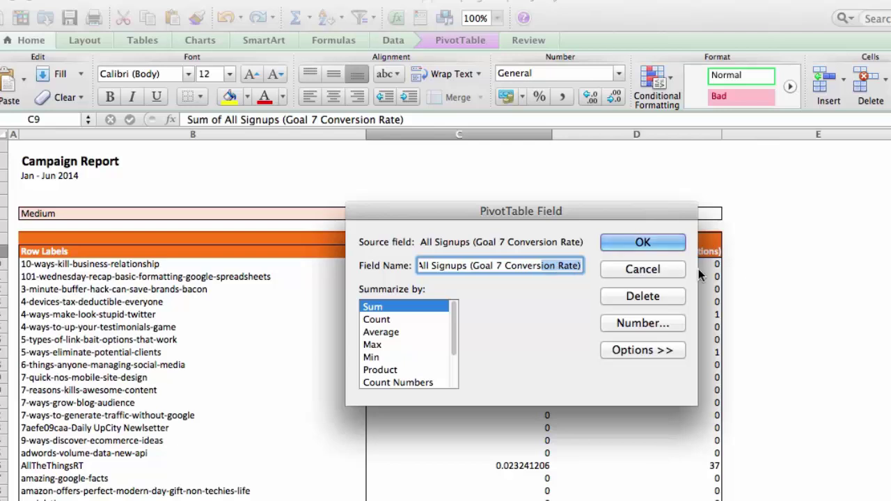
click(580, 269)
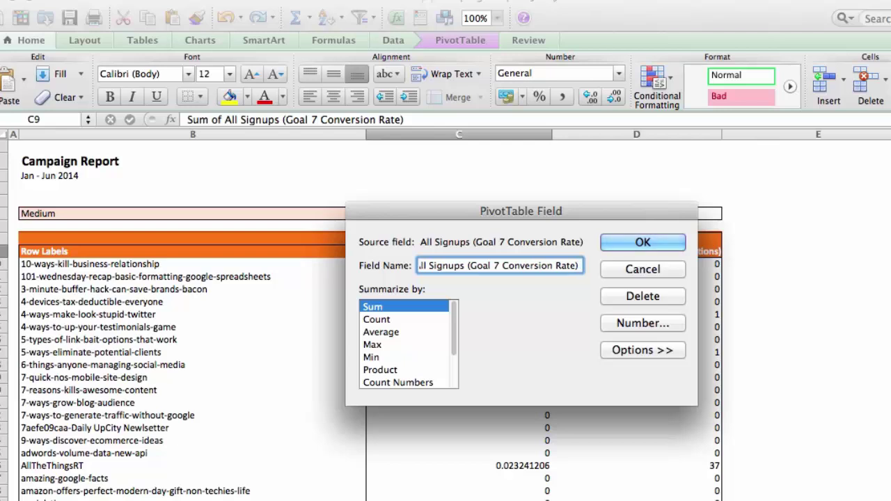
click(630, 237)
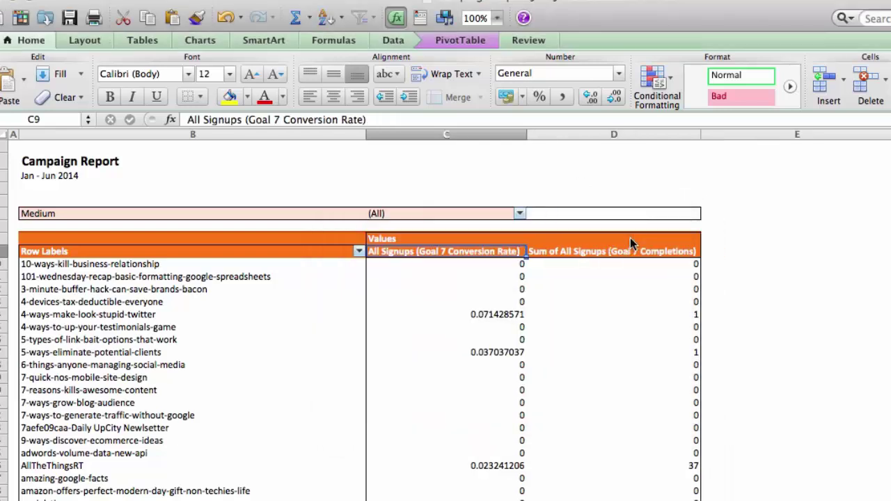
- Replace the Row Labels heading in cell B9 with Campaigns
click(519, 245)
click(50, 254)
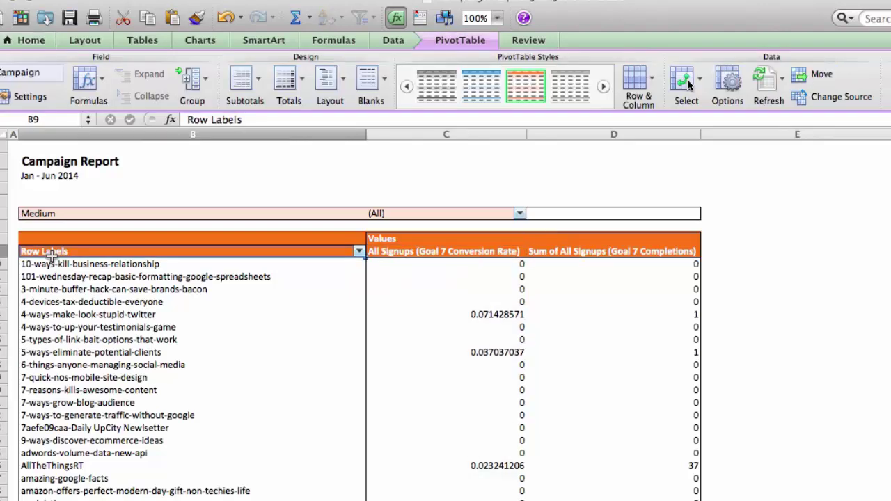
text(Campaigns)
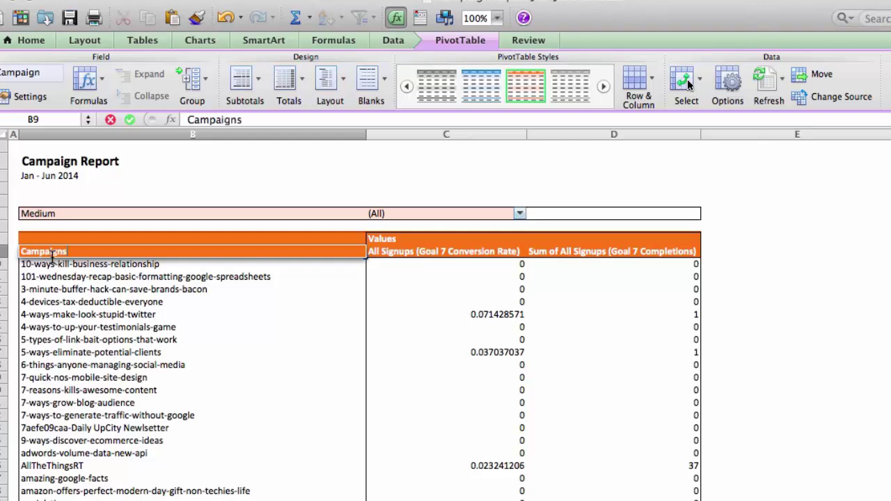
key(Return)
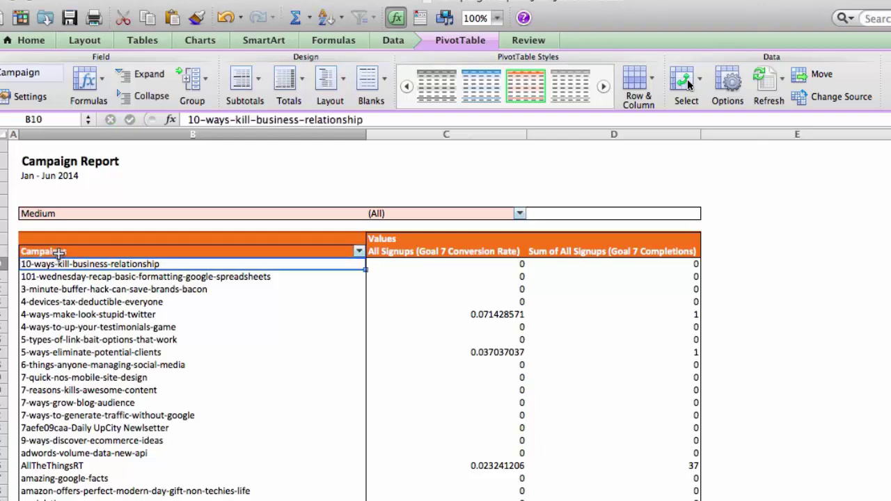
- Shorten the name of the value field in cell C9 to Conversion Rate, removing the closing parenthesis
click(438, 242)
click(437, 252)
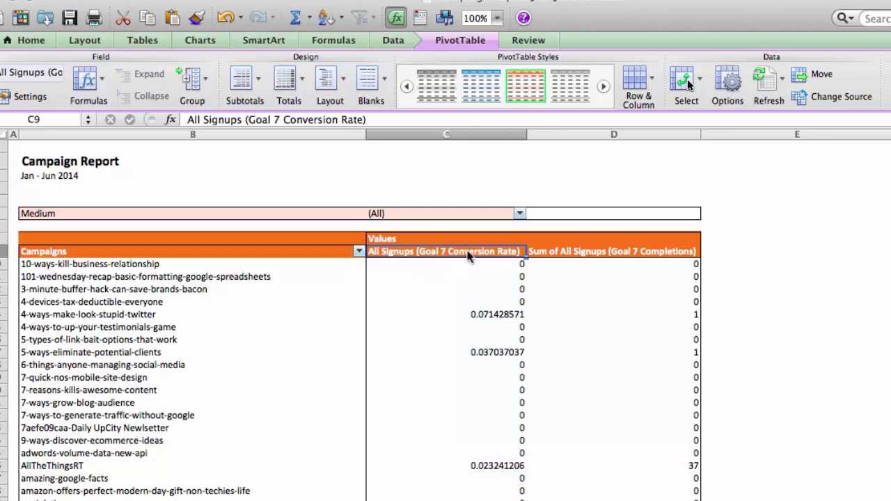
double_click(470, 253)
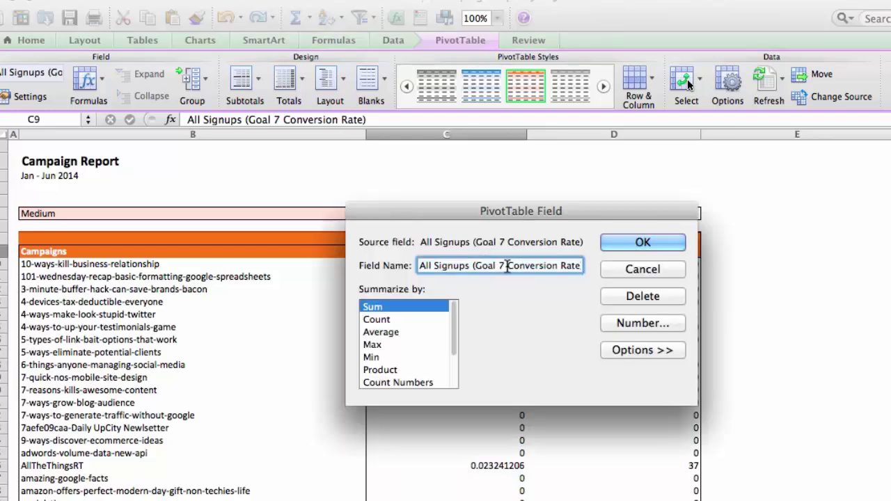
drag(508, 266, 410, 265)
key(BackSpace)
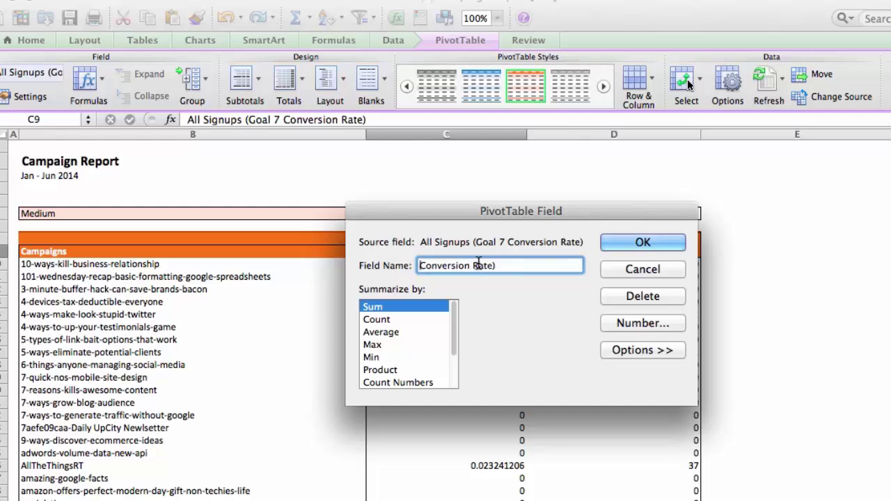
key(BackSpace)
key(Return)
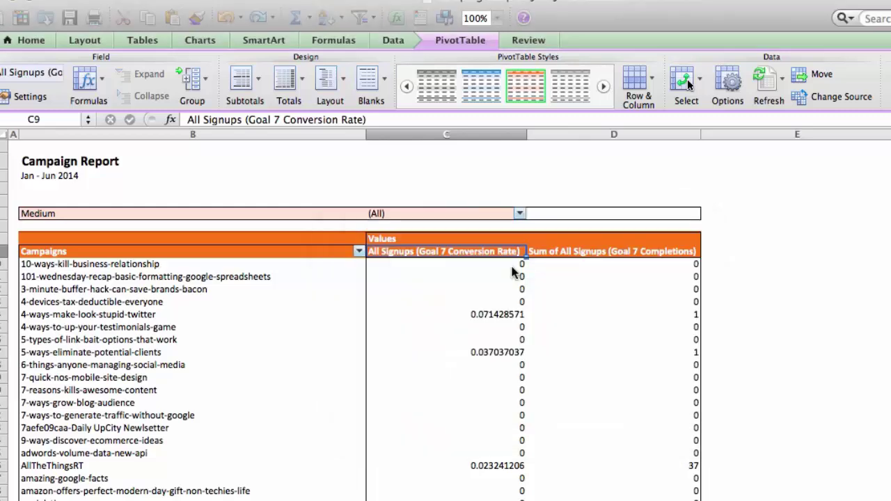
- Rename the Sum of All Signups (Goal 7 Completions) value field in cell D9 to Completions, dropping the closing parenthesis
click(543, 251)
double_click(543, 251)
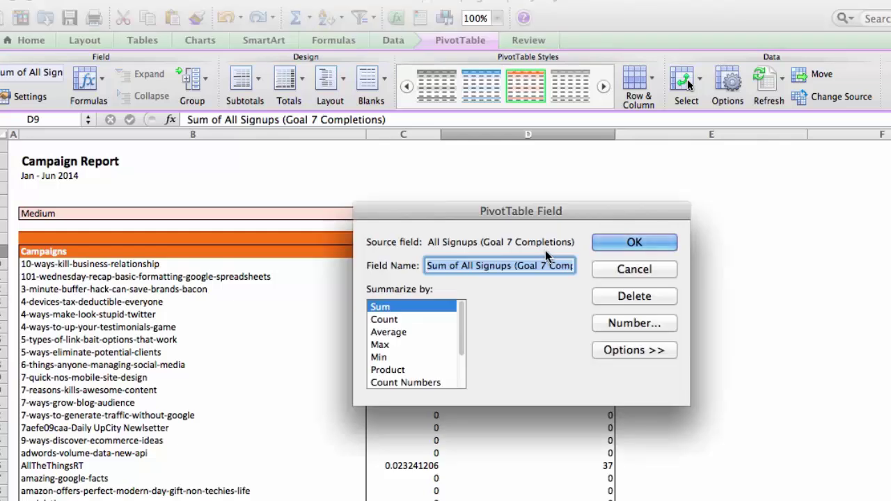
click(547, 265)
drag(549, 267, 395, 270)
key(BackSpace)
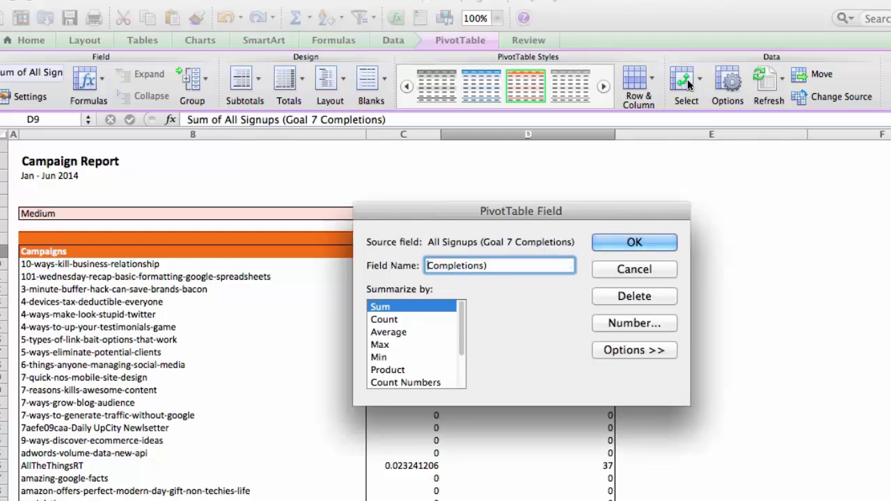
key(BackSpace)
key(Return)
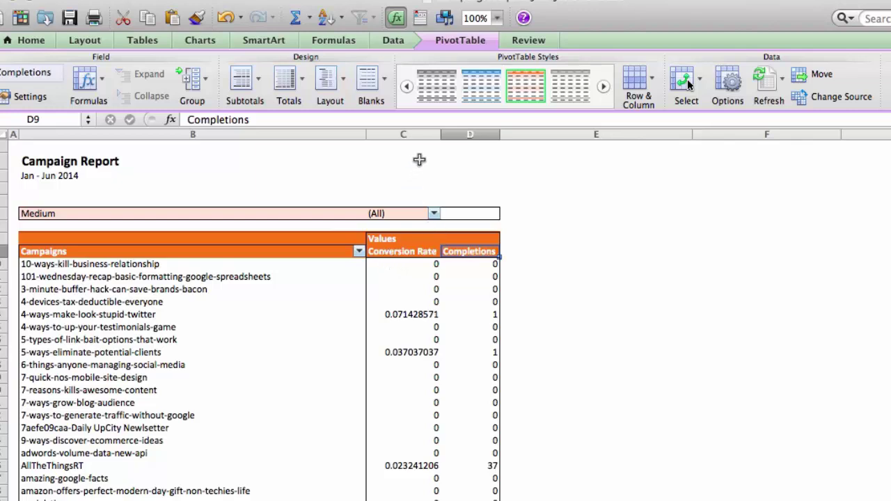
- Narrow column B, widen columns C and D, and close the floating PivotTable field list
drag(368, 134, 303, 134)
drag(379, 137, 411, 137)
drag(468, 135, 504, 140)
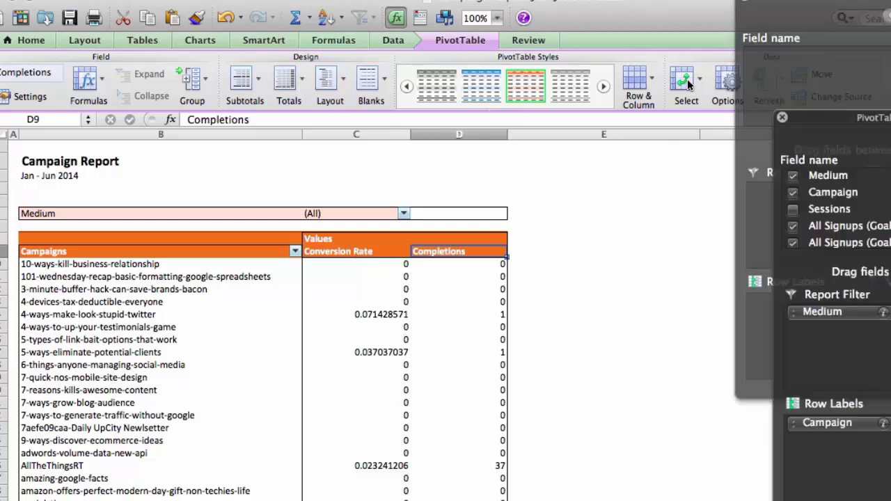
click(782, 118)
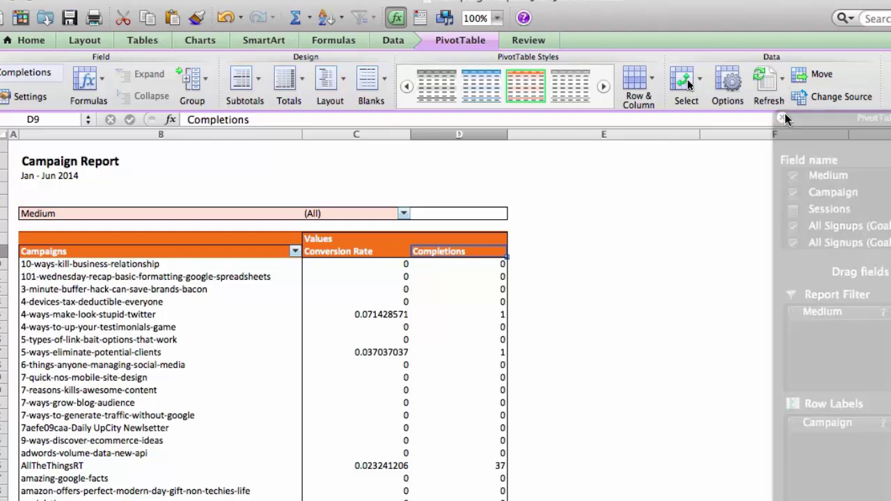
- Exclude cpc, email, facebook and feed from the report with the Medium filter
click(402, 213)
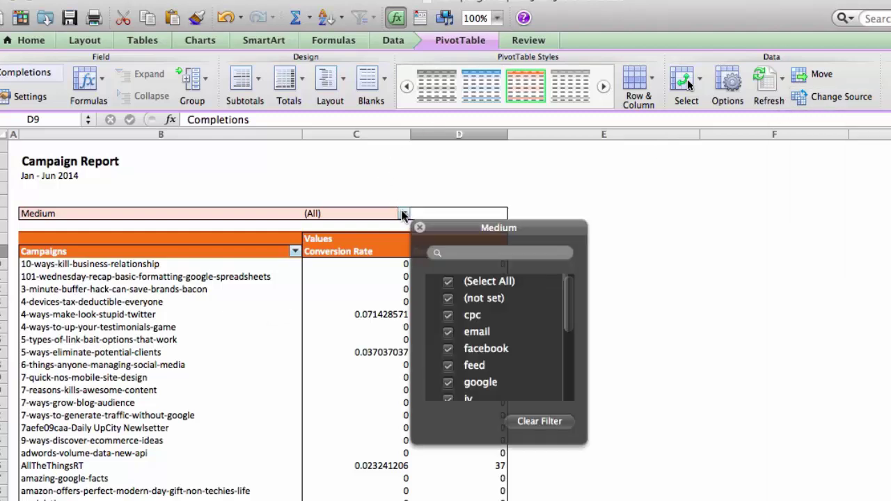
click(448, 282)
click(448, 282)
click(448, 315)
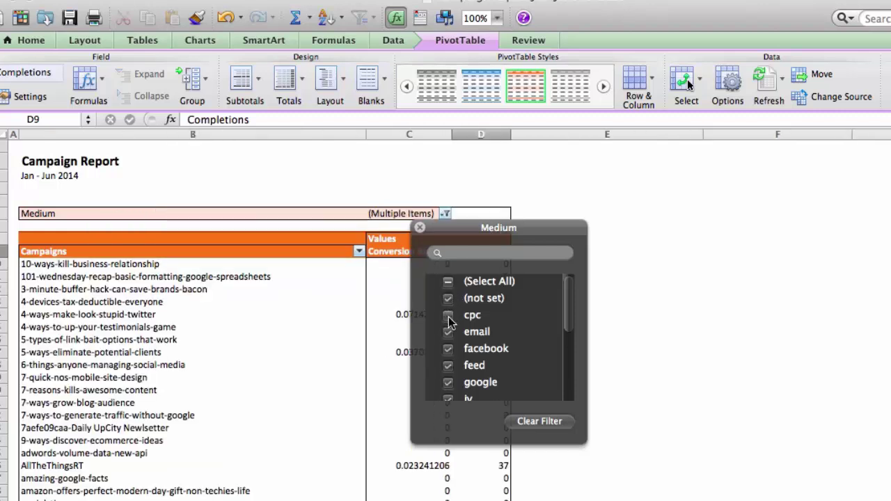
click(448, 332)
click(448, 348)
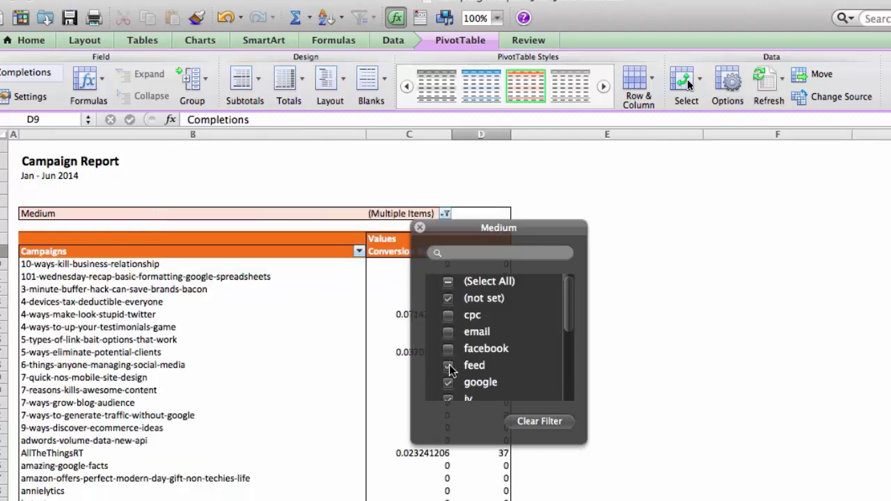
click(448, 365)
- Reselect all mediums in the report filter, try deselecting every one, and restore the full selection
click(448, 282)
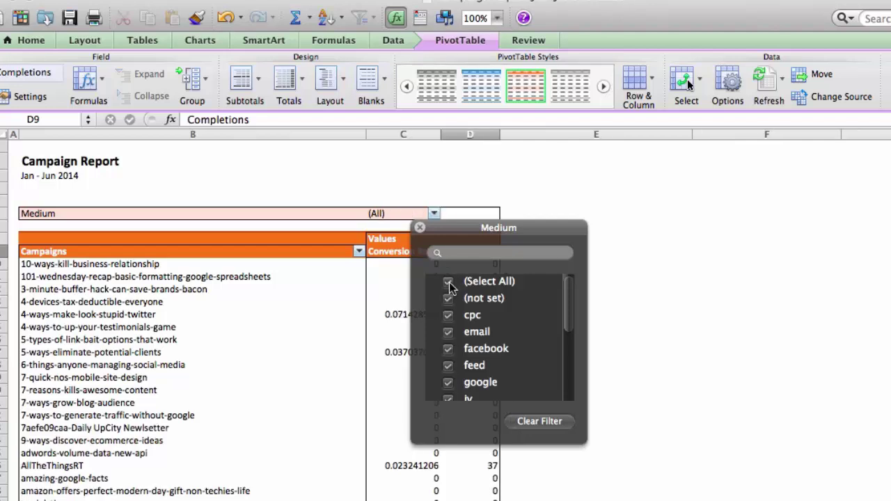
click(447, 283)
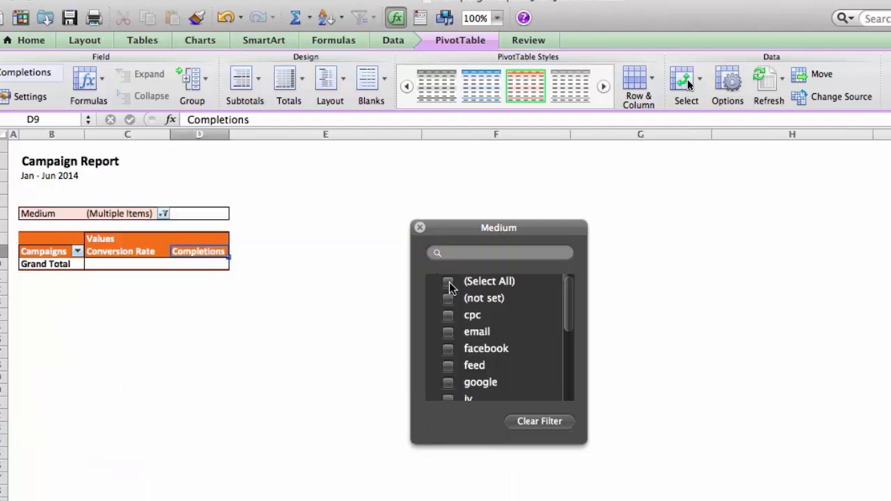
click(447, 282)
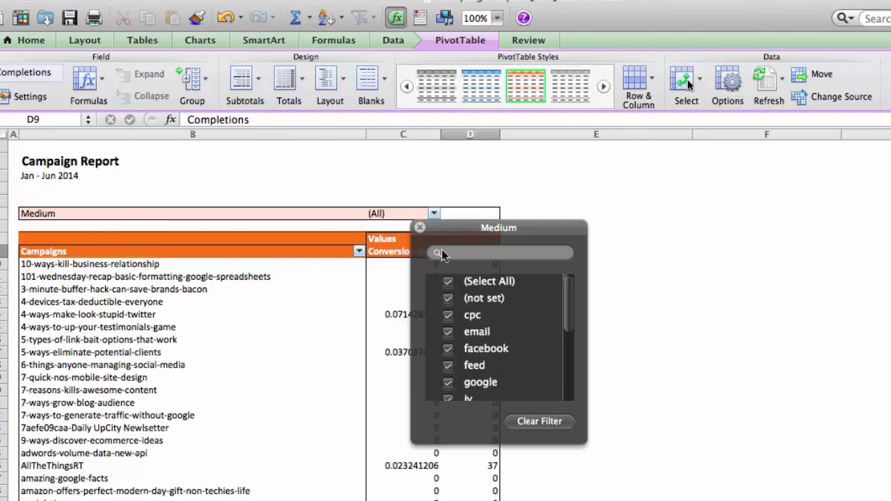
click(419, 228)
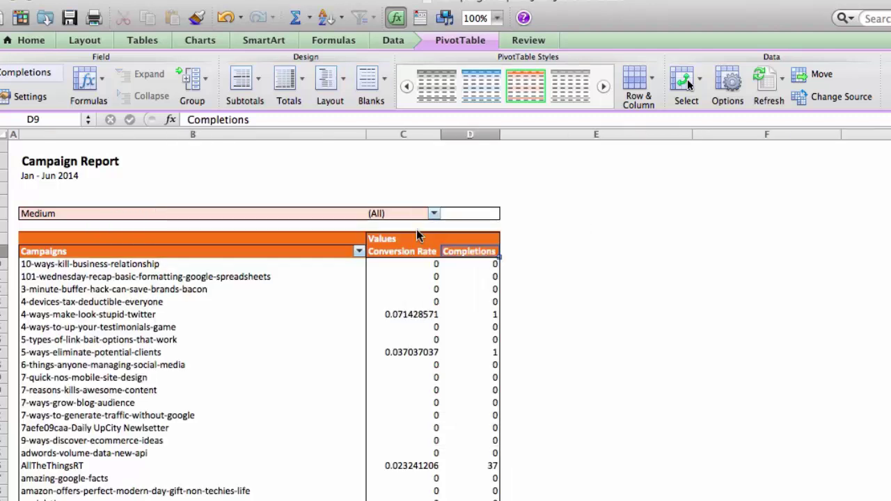